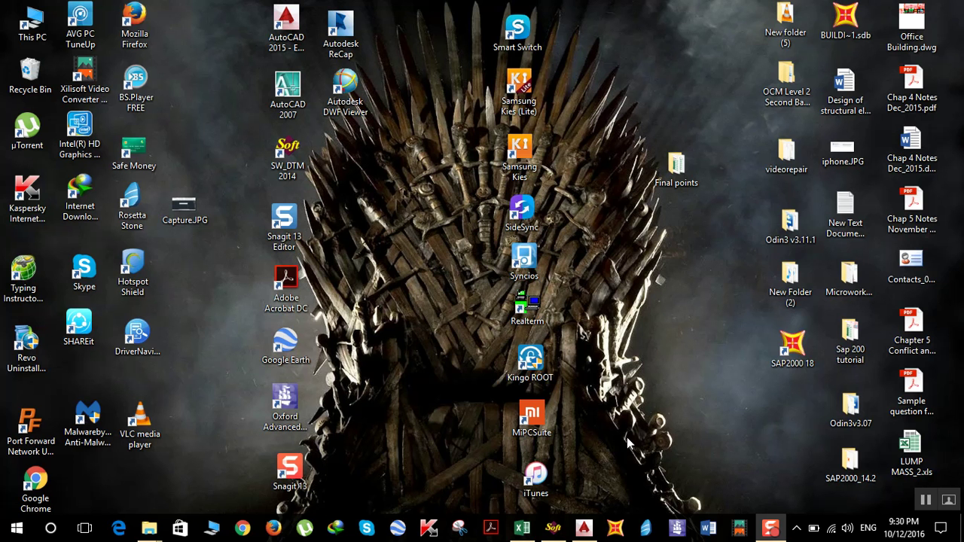
Confirm the drawing units as Decimal length, 0.0000 precision and Millimeters insertion scale
left_click(583, 529)
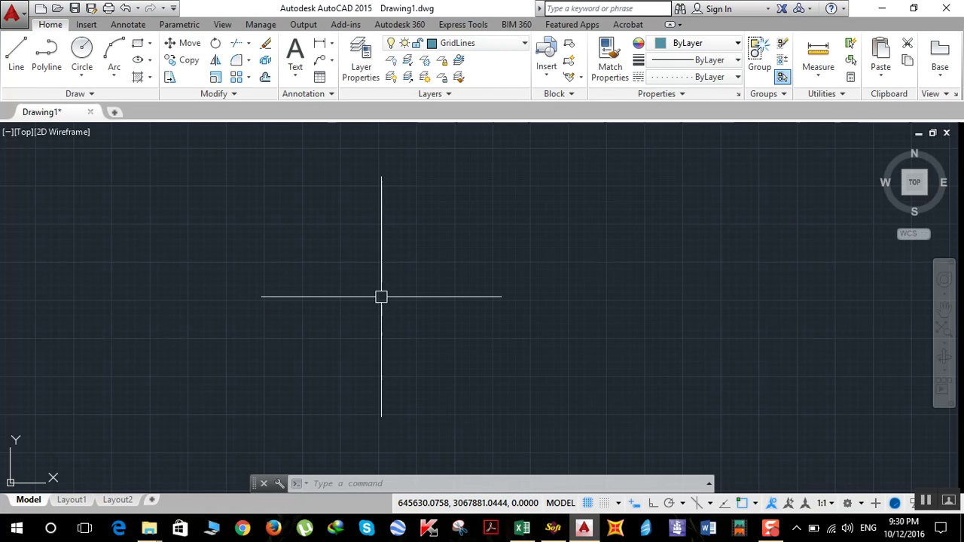
type("un")
key("Return")
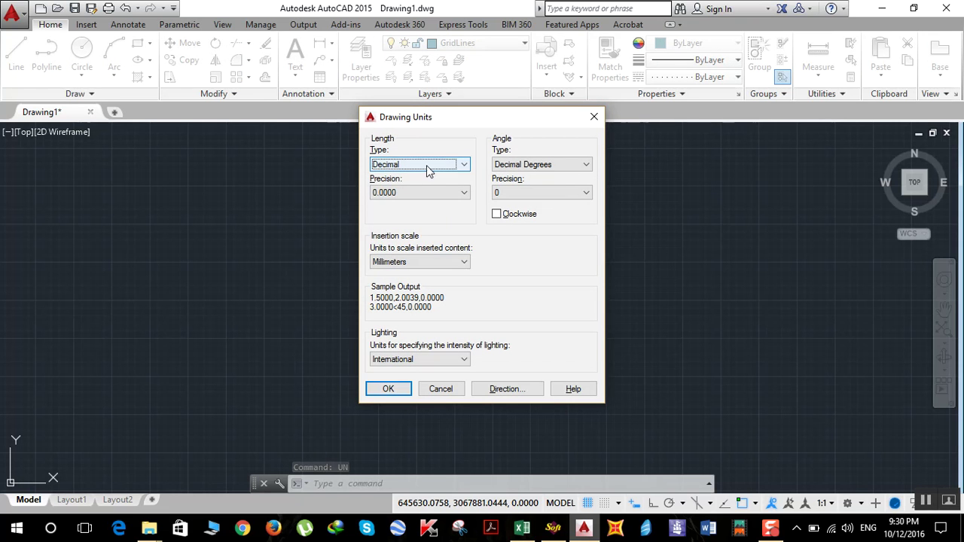
left_click(426, 165)
left_click(414, 188)
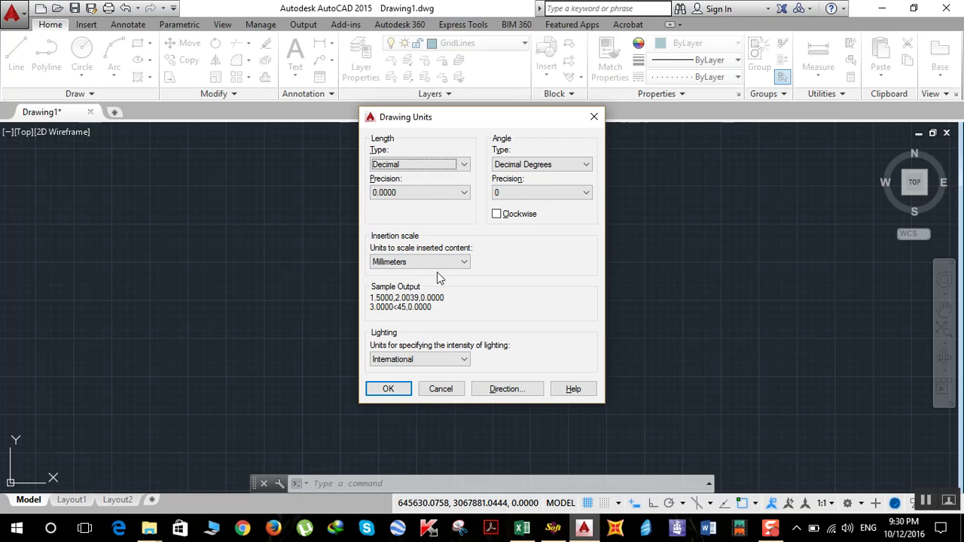
left_click(436, 263)
left_click(432, 262)
left_click(399, 390)
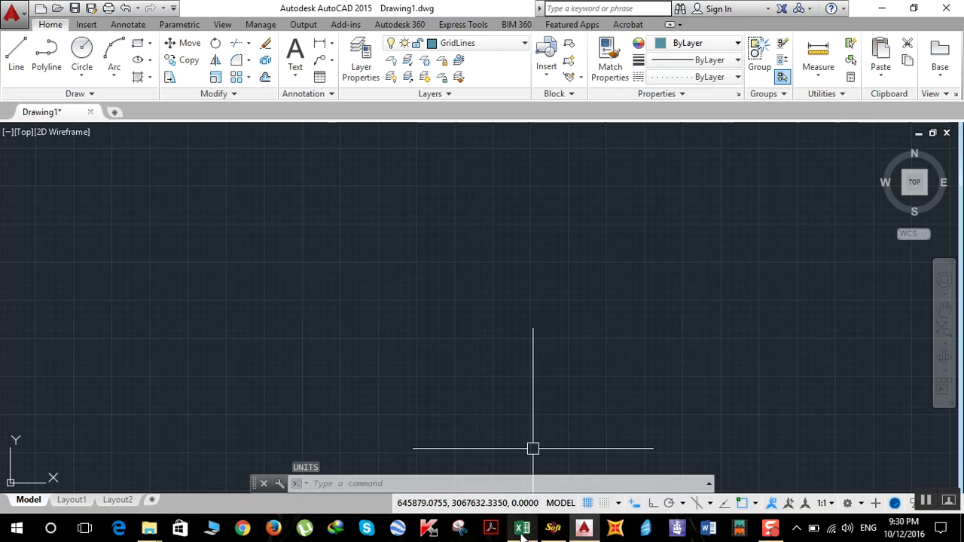
Launch SW_DTM, reposition its window, then bring traversing.xlsx forward and minimize SW_DTM
left_click(553, 531)
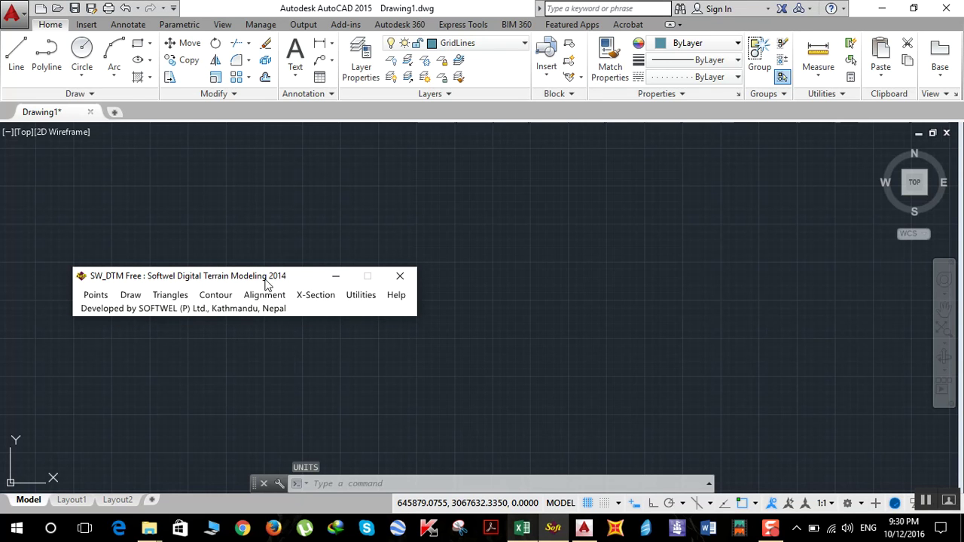
left_click_drag(282, 277, 531, 224)
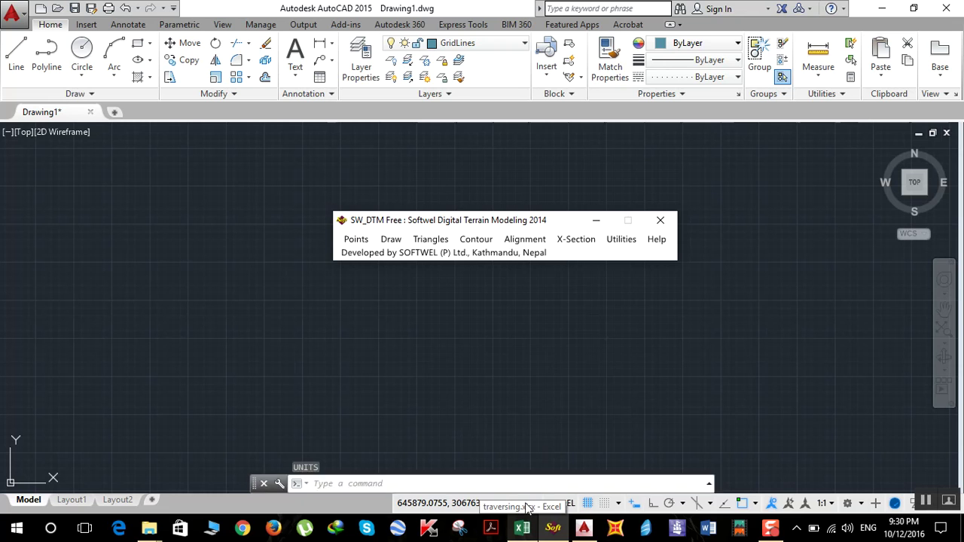
left_click(522, 529)
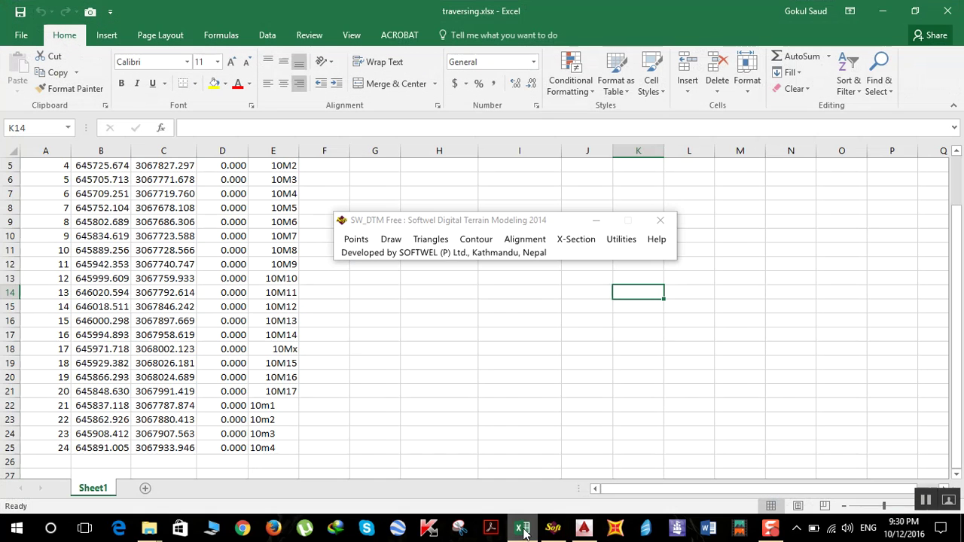
left_click(596, 220)
Review the 24 survey point rows, briefly selecting remarks 10m1 through 10m4
scroll(234, 309, "up", 2)
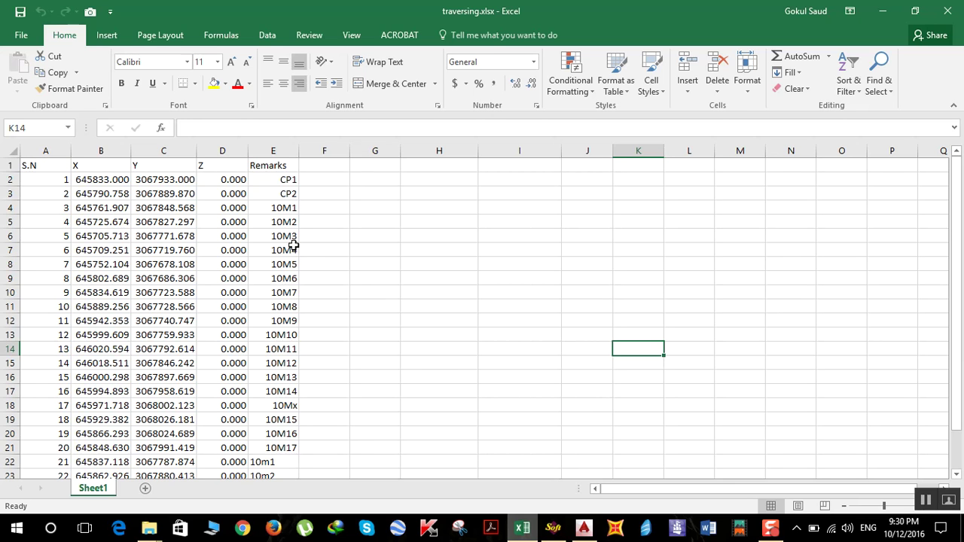
scroll(293, 246, "down", 2)
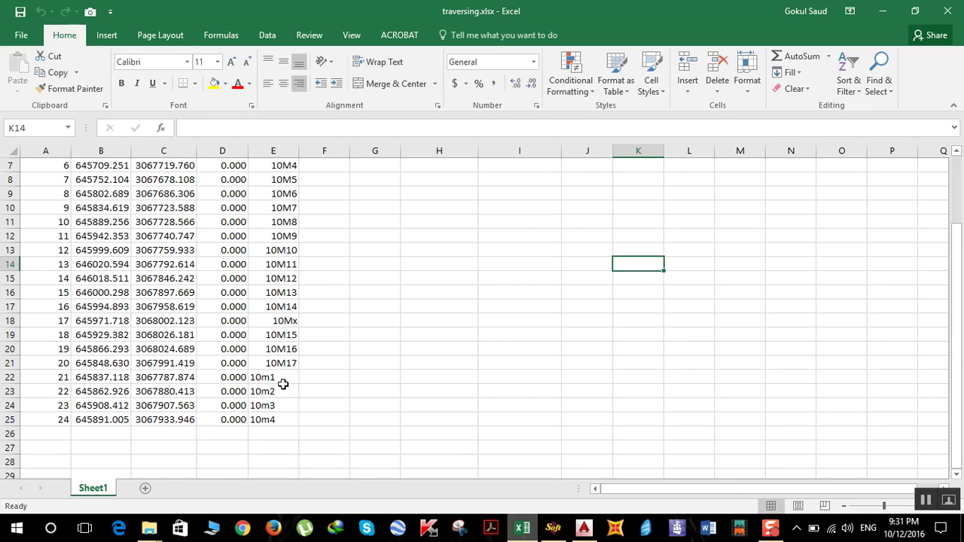
left_click_drag(283, 378, 281, 417)
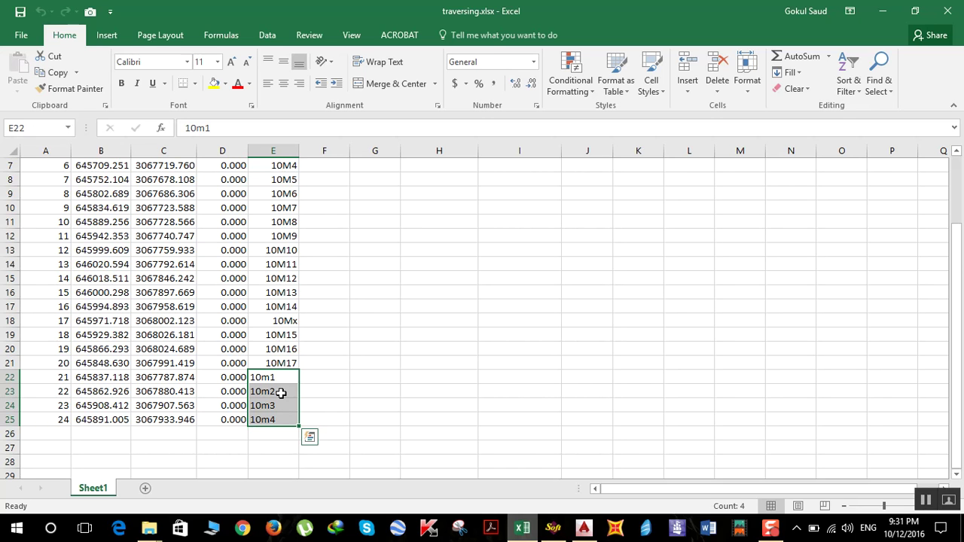
scroll(364, 360, "up", 2)
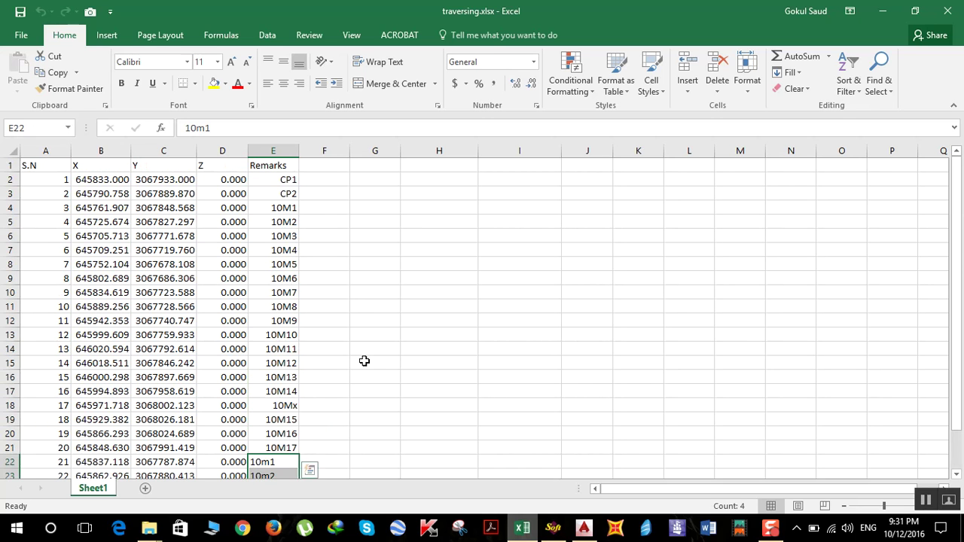
left_click(335, 290)
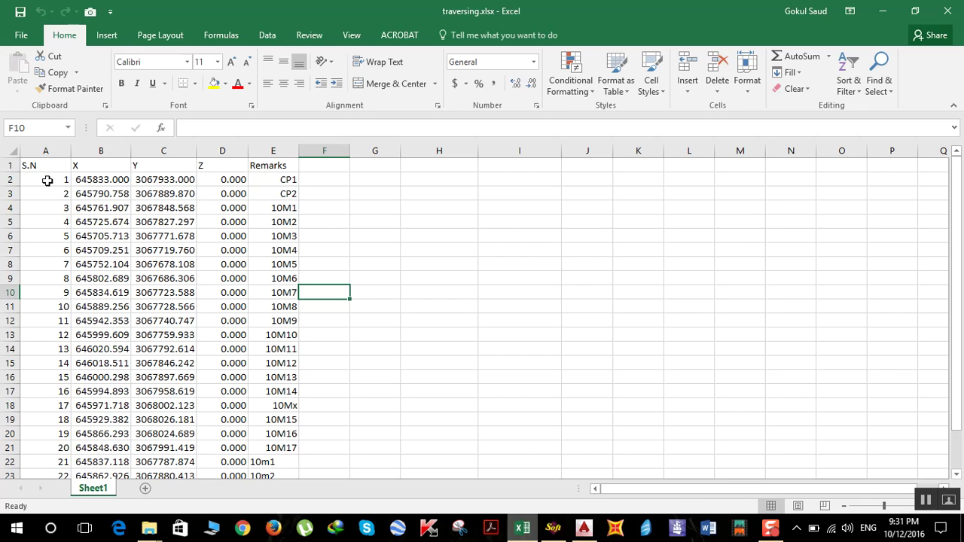
Select A2:E25 and import those points from Excel into SW_DTM with point label scale 3
left_click_drag(45, 180, 284, 450)
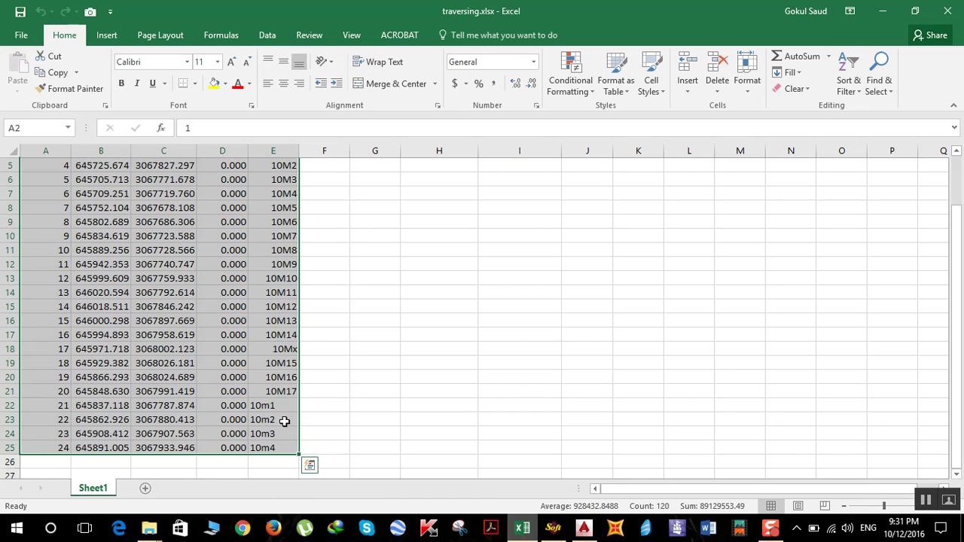
left_click(553, 529)
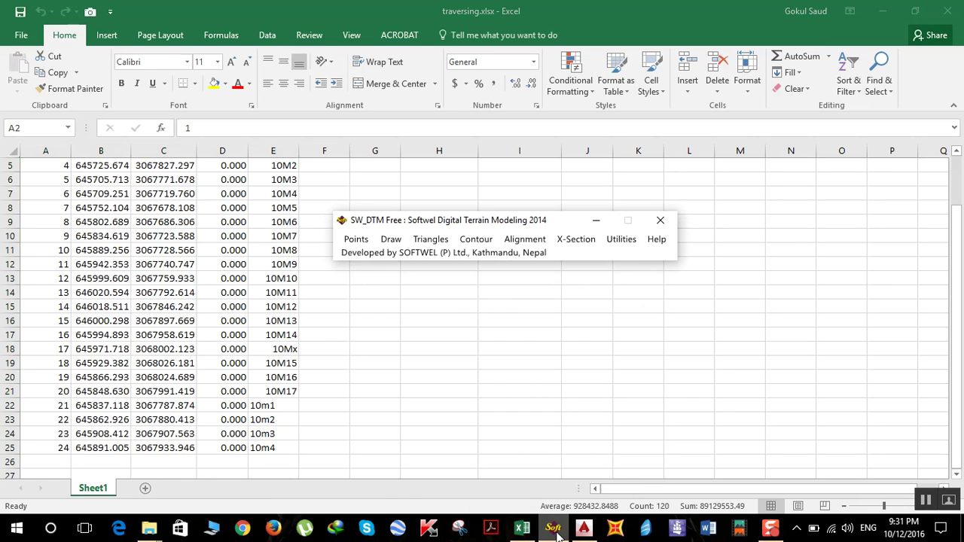
left_click(353, 239)
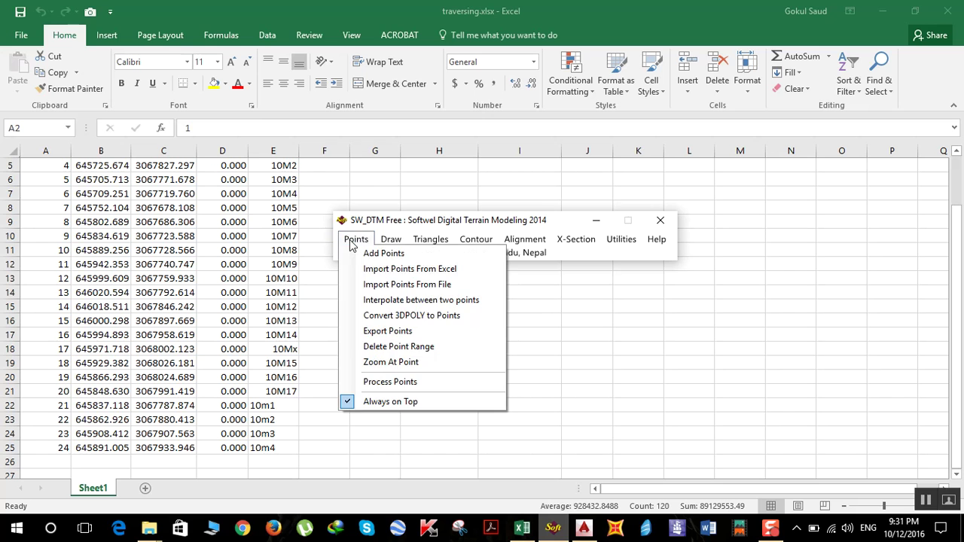
left_click(405, 271)
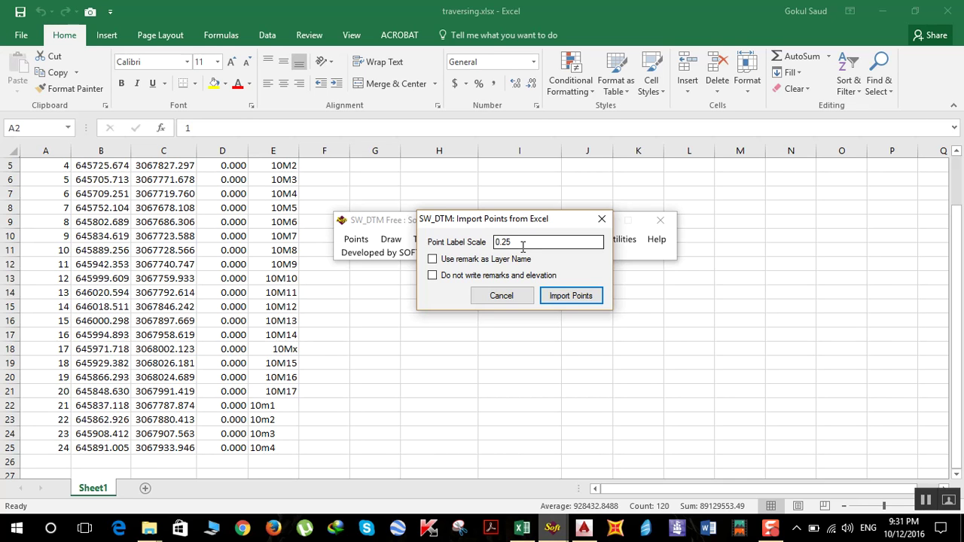
left_click(519, 243)
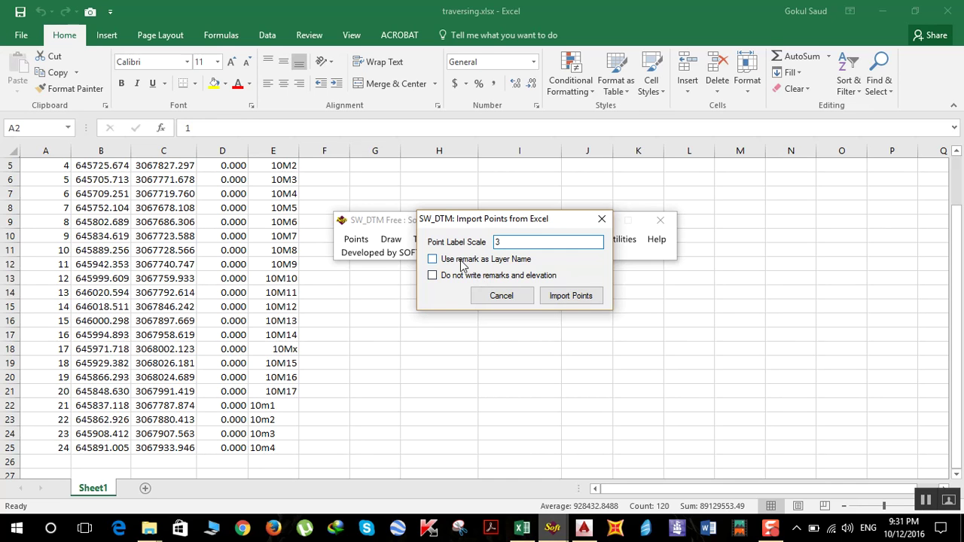
left_click(576, 298)
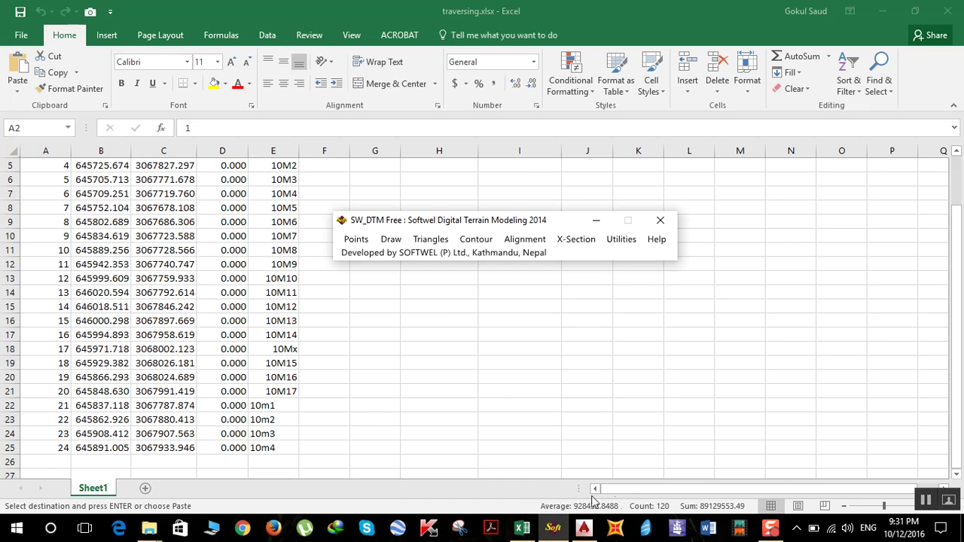
Switch to AutoCAD, minimize SW_DTM, and zoom to inspect the 24 labelled survey points
left_click(583, 527)
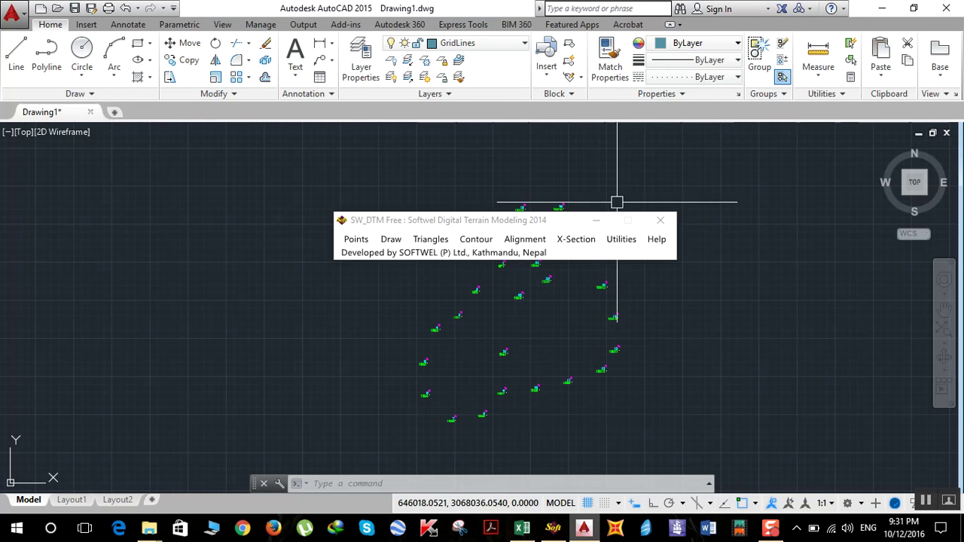
left_click(595, 220)
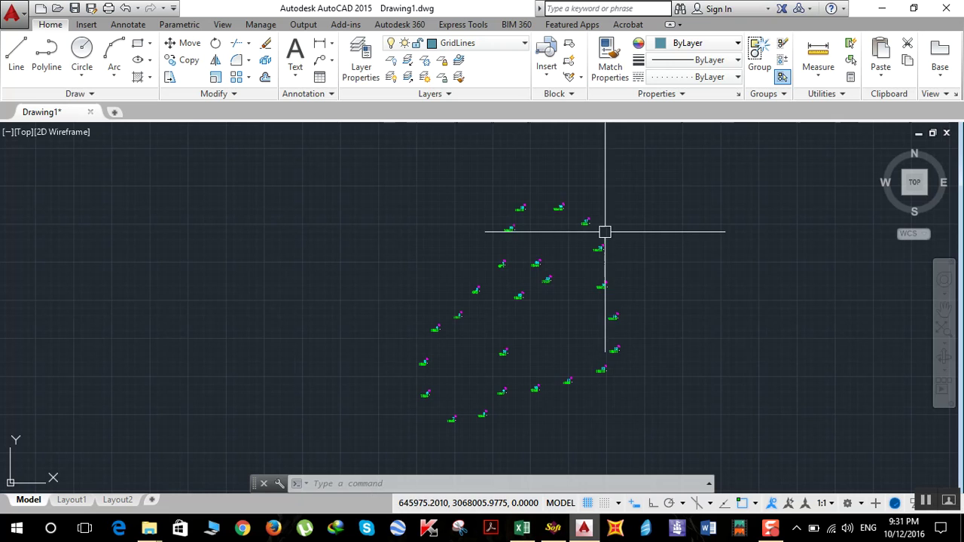
scroll(527, 339, "up", 5)
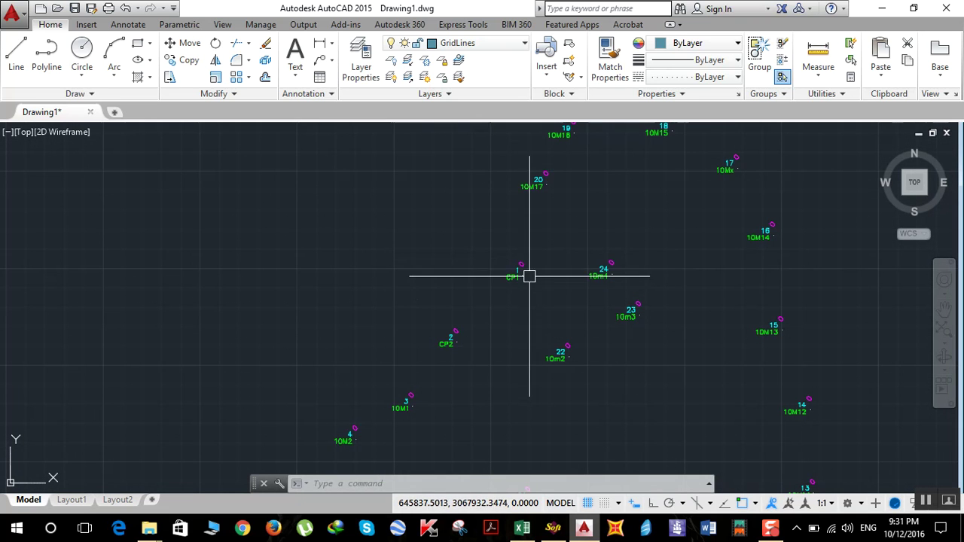
scroll(451, 361, "up", 4)
scroll(470, 399, "down", 2)
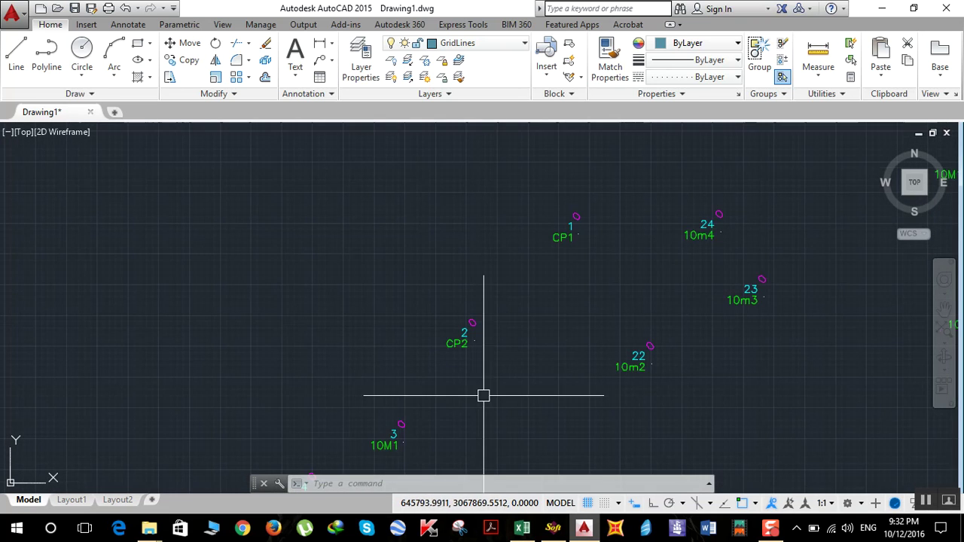
scroll(474, 380, "down", 4)
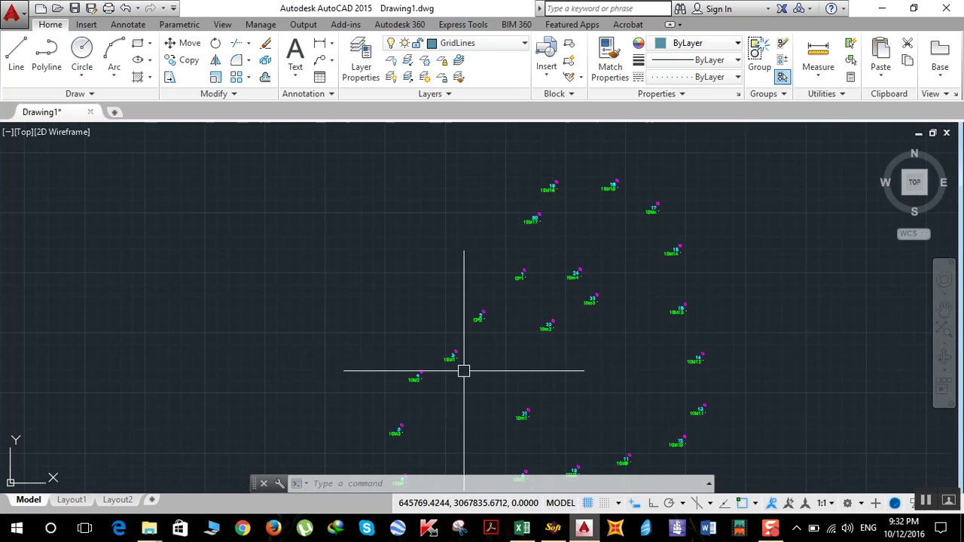
scroll(489, 372, "down", 3)
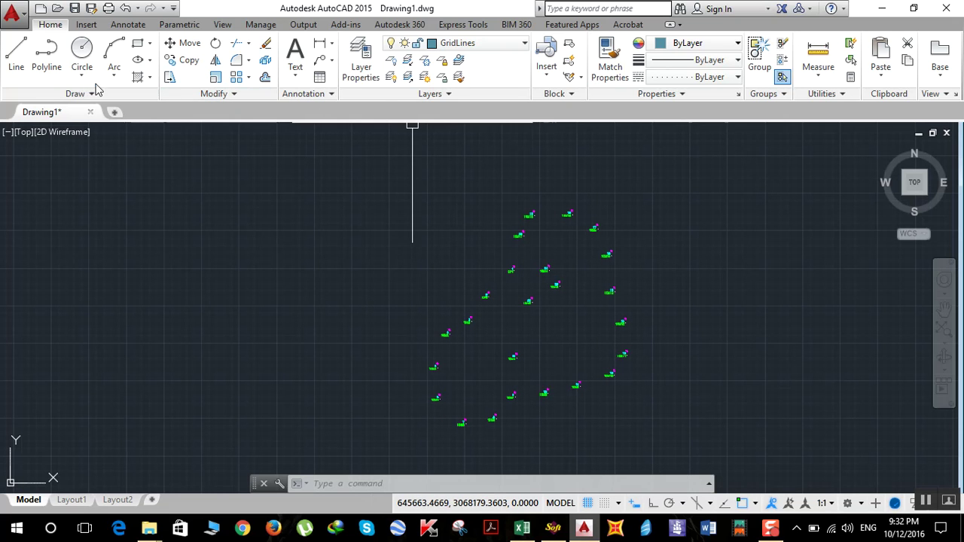
Start a polyline at CP1 and trace it through CP2, 10M1, 10M2 and 10M3
left_click(45, 57)
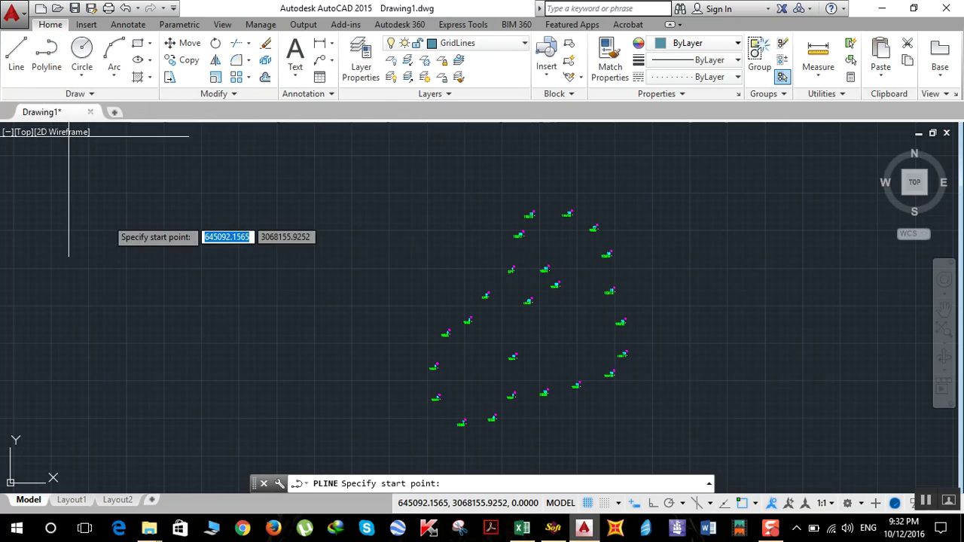
scroll(487, 315, "up", 2)
scroll(526, 233, "up", 3)
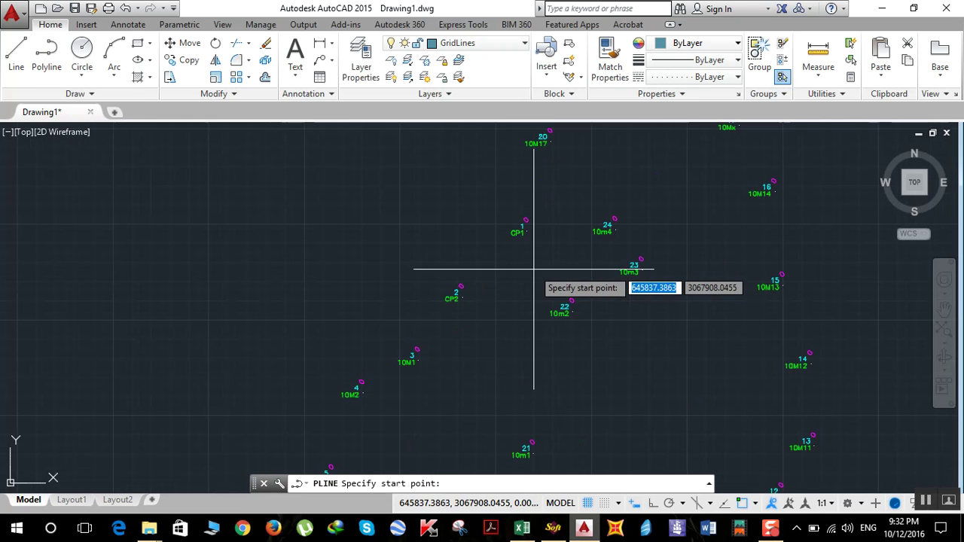
left_click(527, 231)
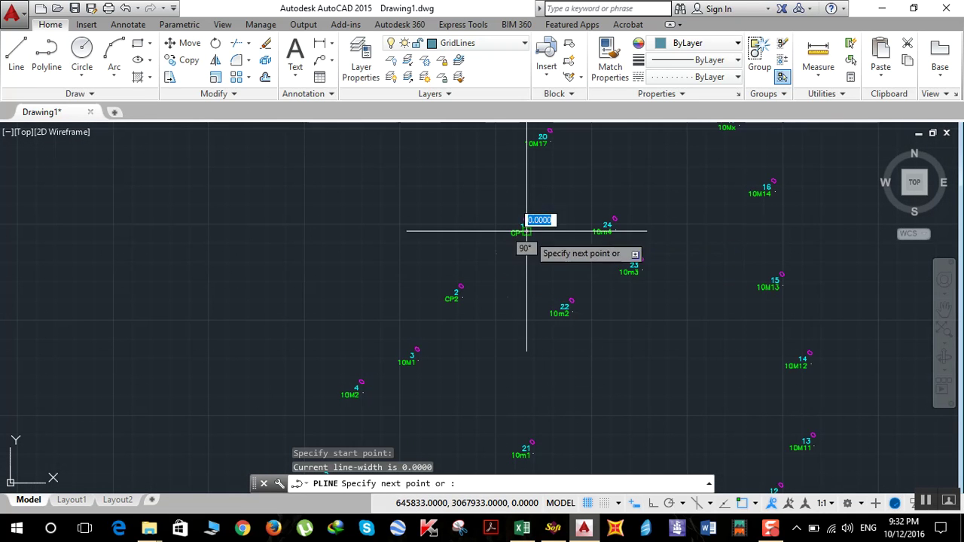
left_click(465, 299)
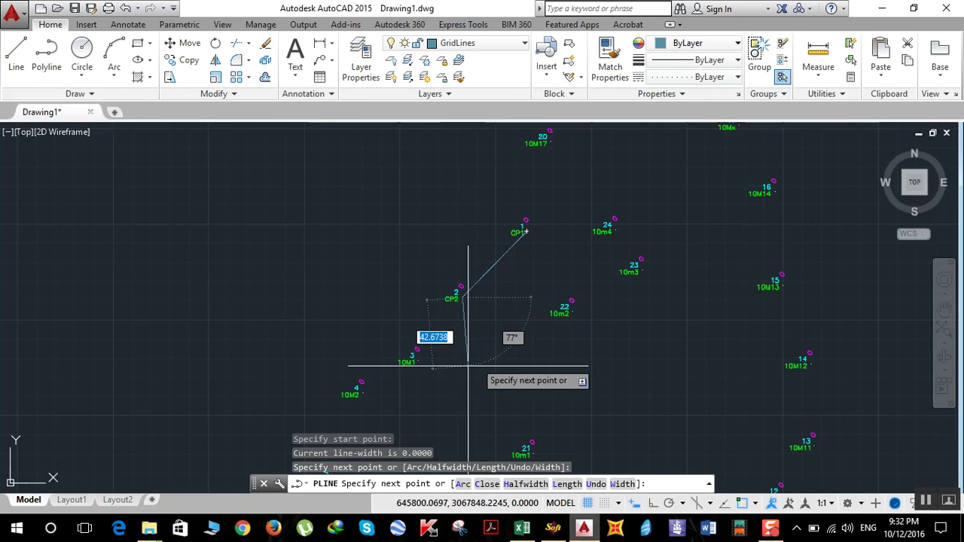
left_click(419, 360)
middle_click_drag(495, 387, 577, 277)
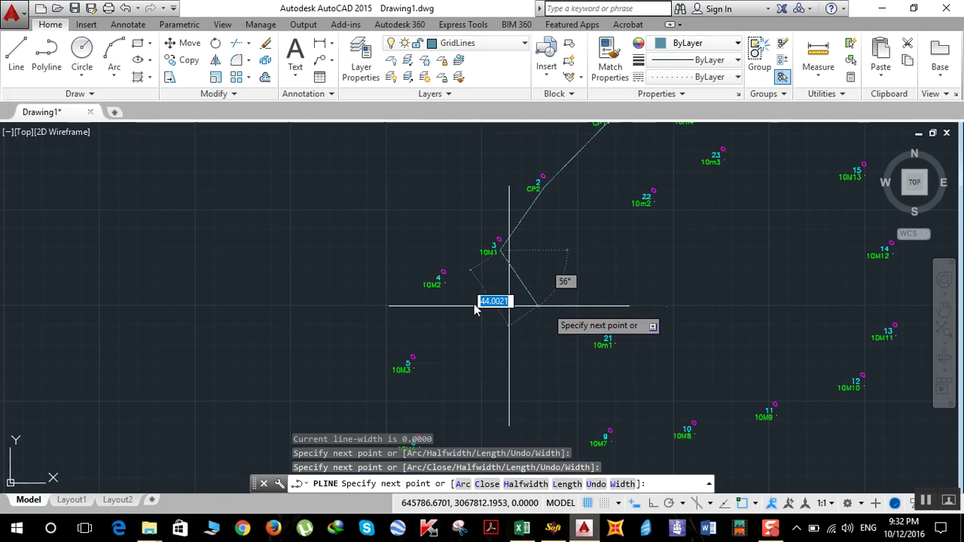
left_click(444, 280)
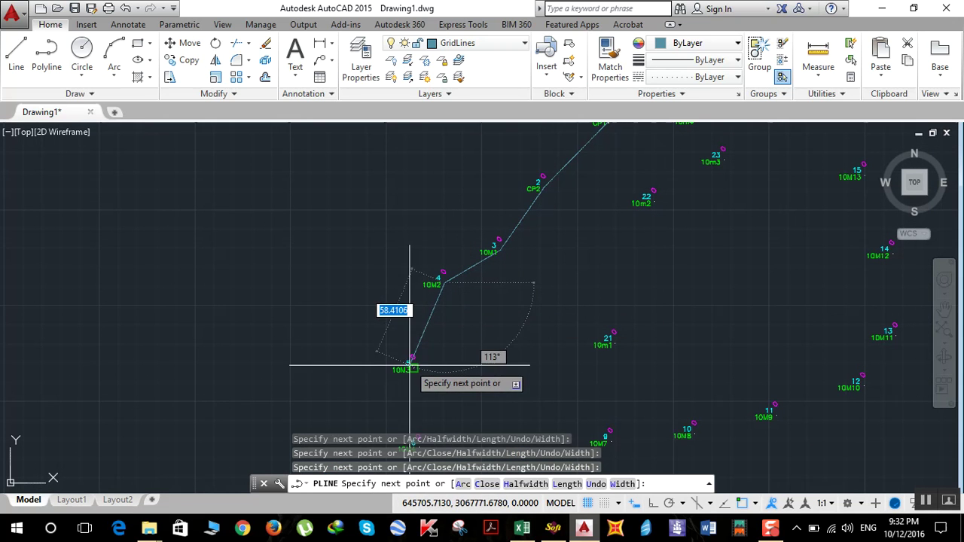
left_click(412, 358)
Continue the polyline along the lower survey points through 10M8, 11 and 12
middle_click_drag(447, 402, 456, 295)
scroll(458, 295, "down", 4)
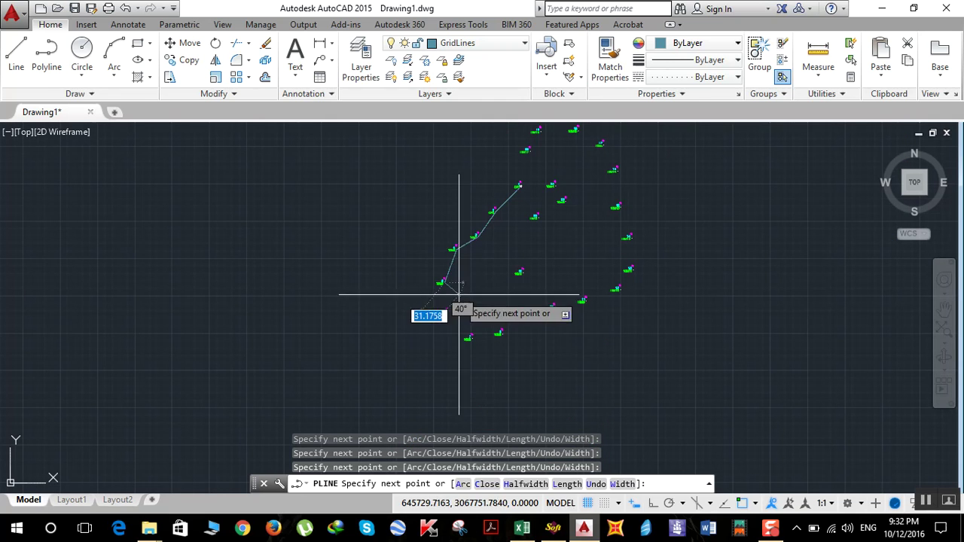
left_click(445, 313)
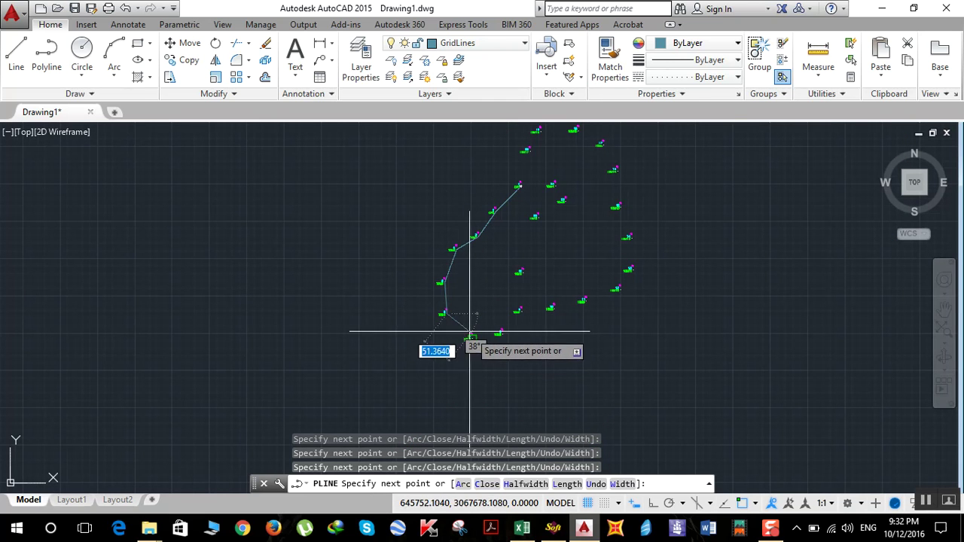
left_click(470, 335)
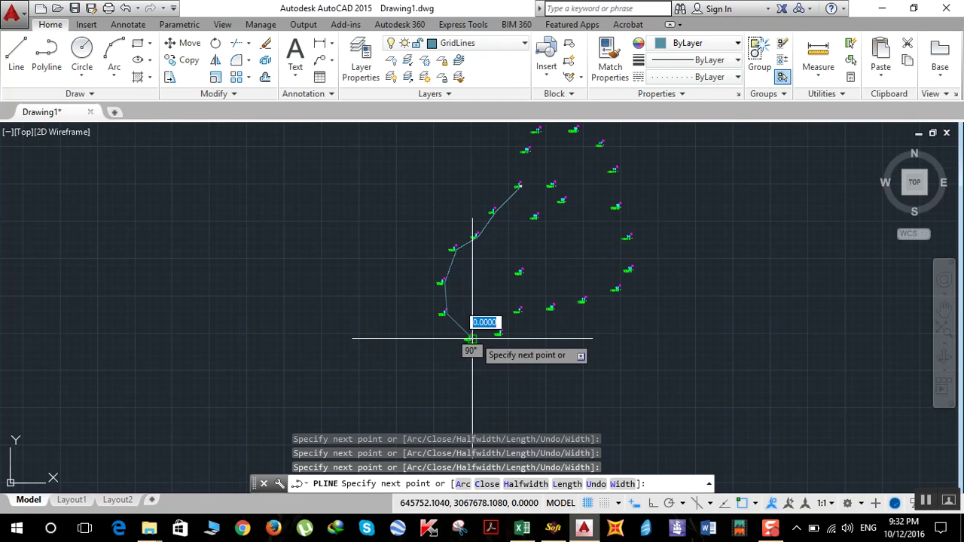
left_click(497, 333)
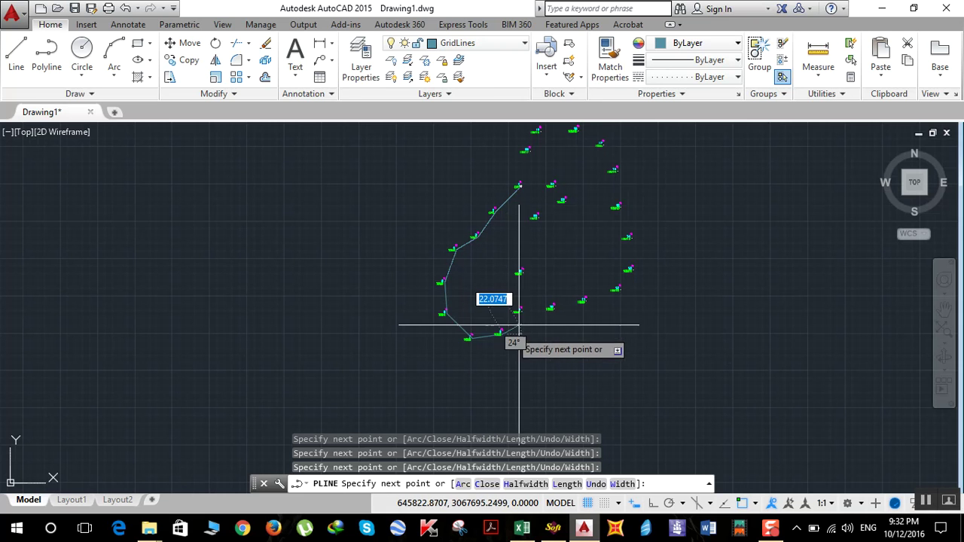
left_click(520, 311)
scroll(525, 313, "up", 2)
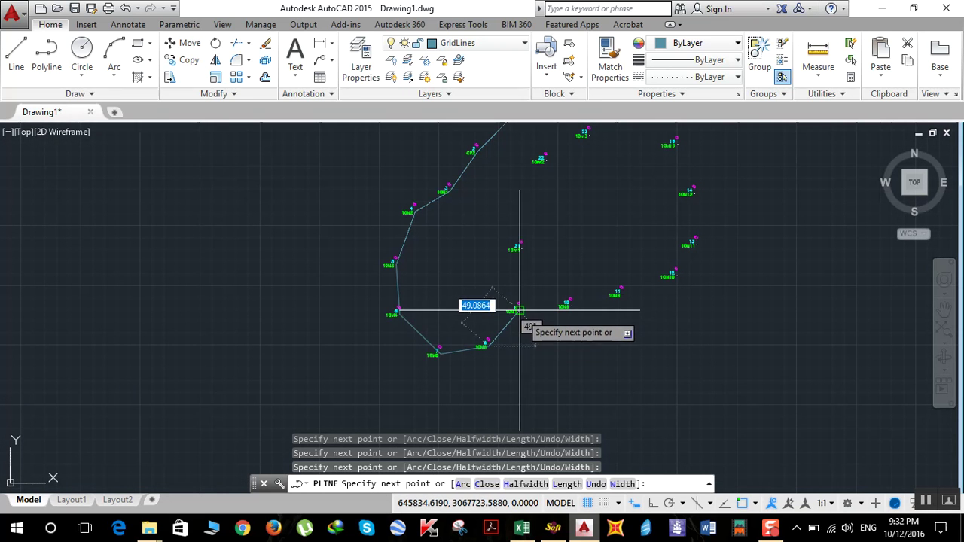
left_click(566, 304)
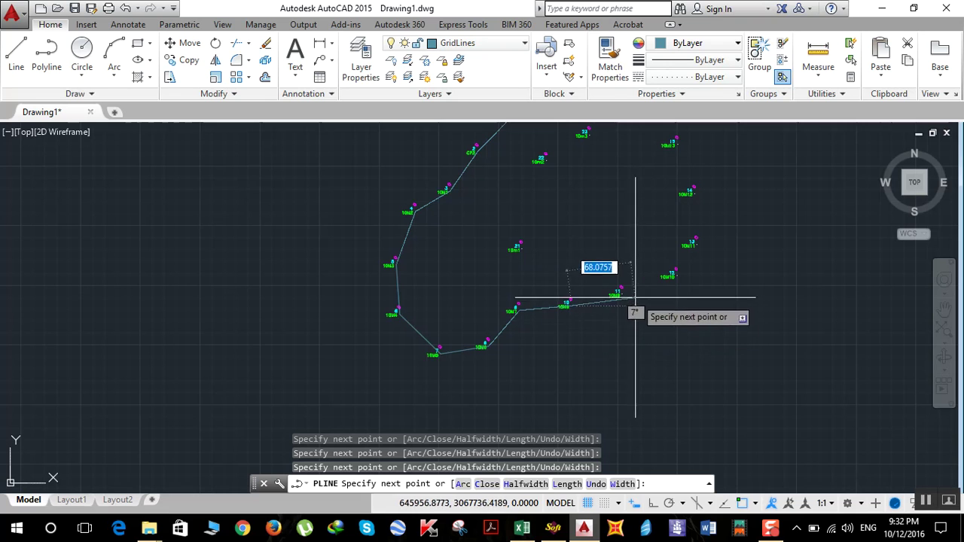
left_click(621, 293)
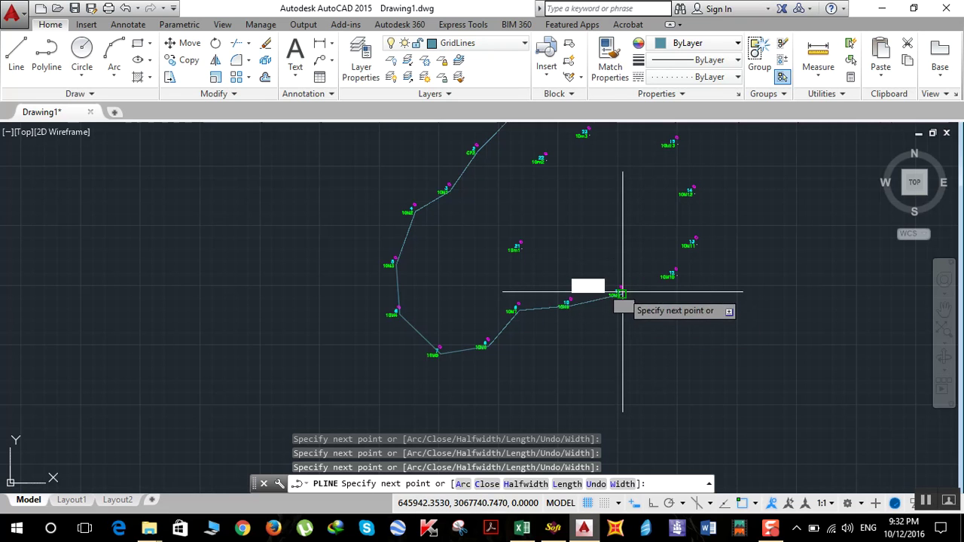
left_click(674, 274)
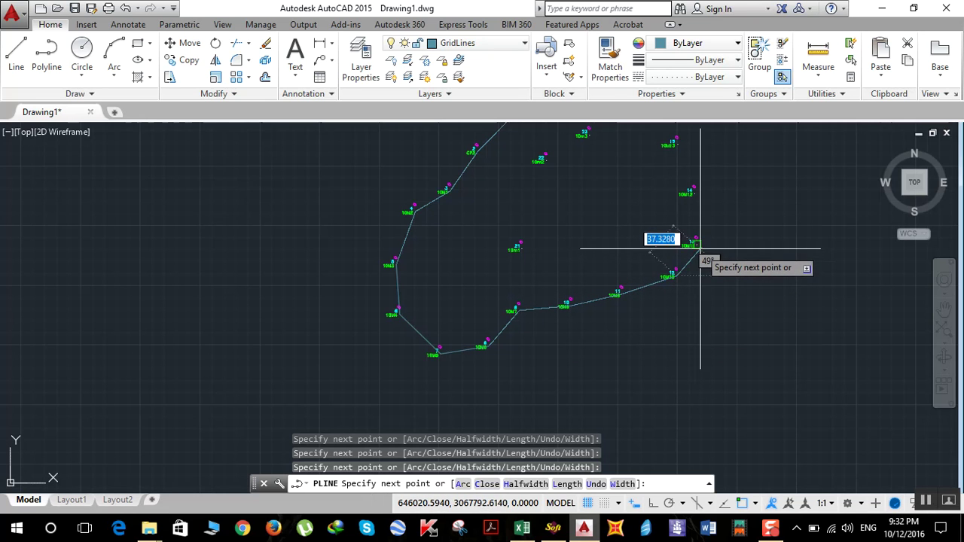
Extend the polyline through points 13 to 20 and back to CP1
middle_click_drag(730, 269, 730, 394)
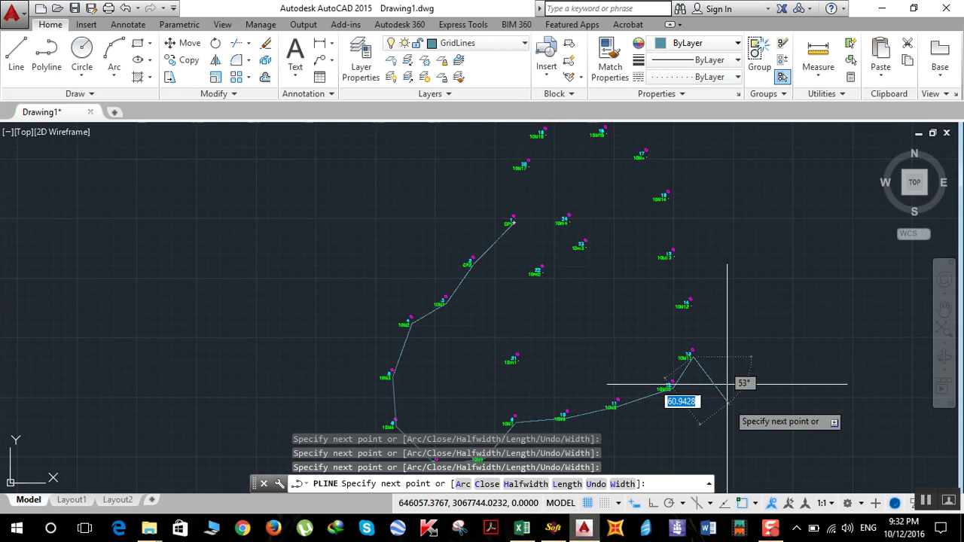
left_click(691, 350)
left_click(689, 300)
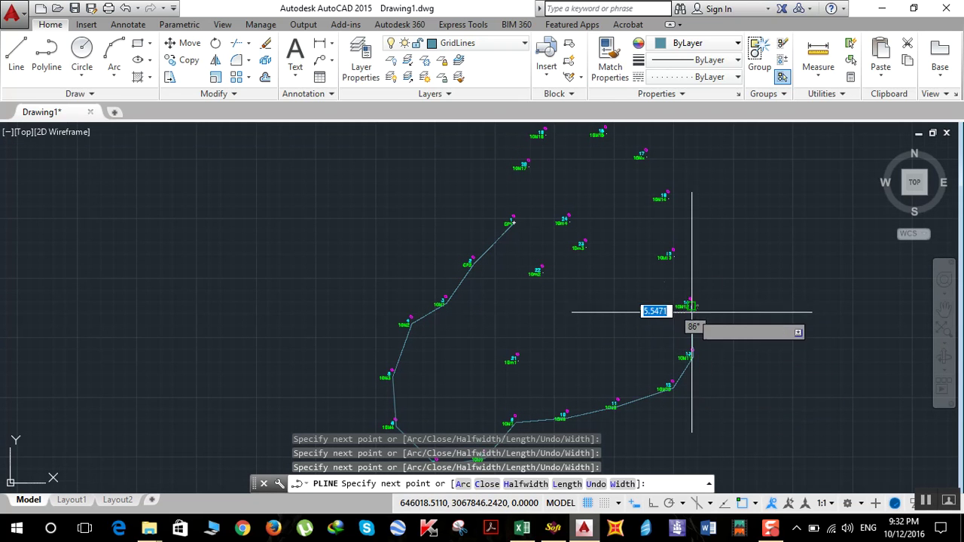
left_click(674, 257)
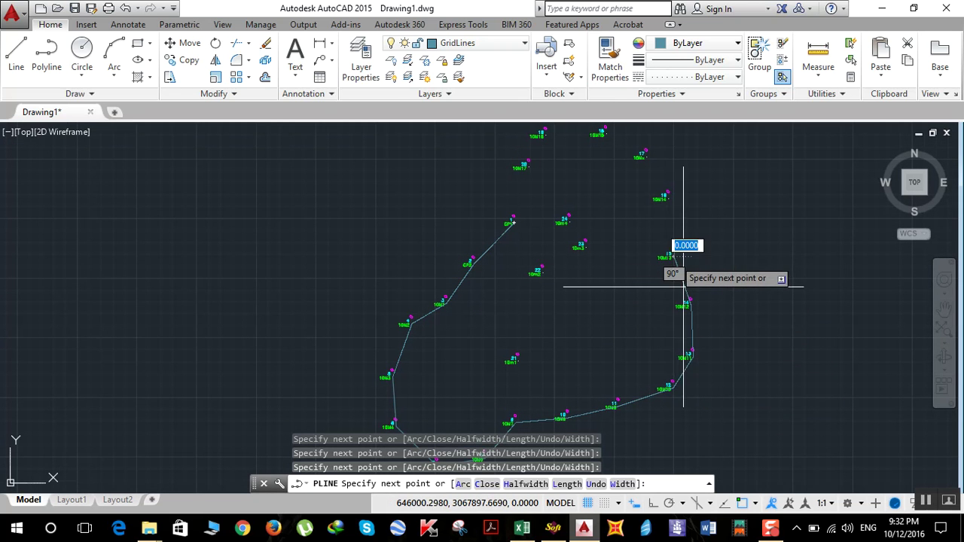
scroll(716, 204, "up", 2)
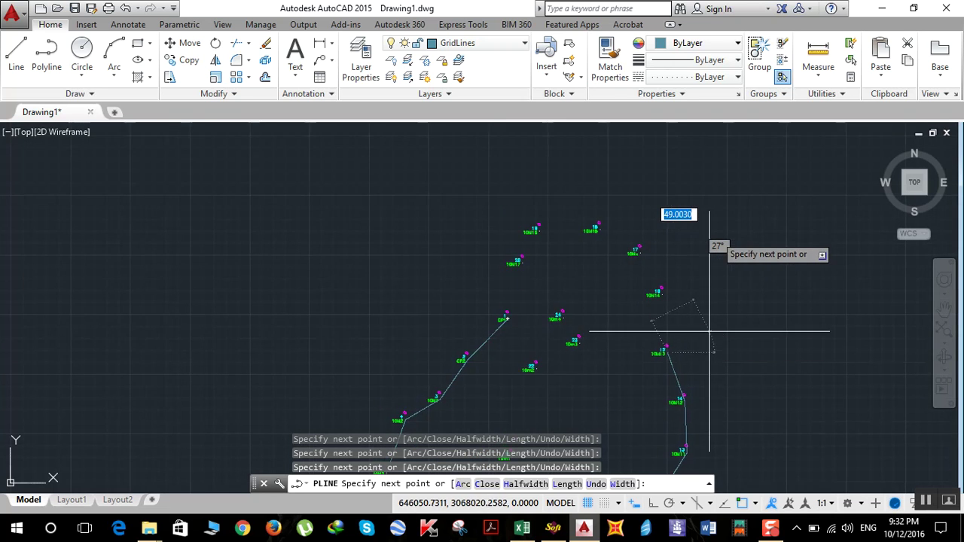
left_click(635, 276)
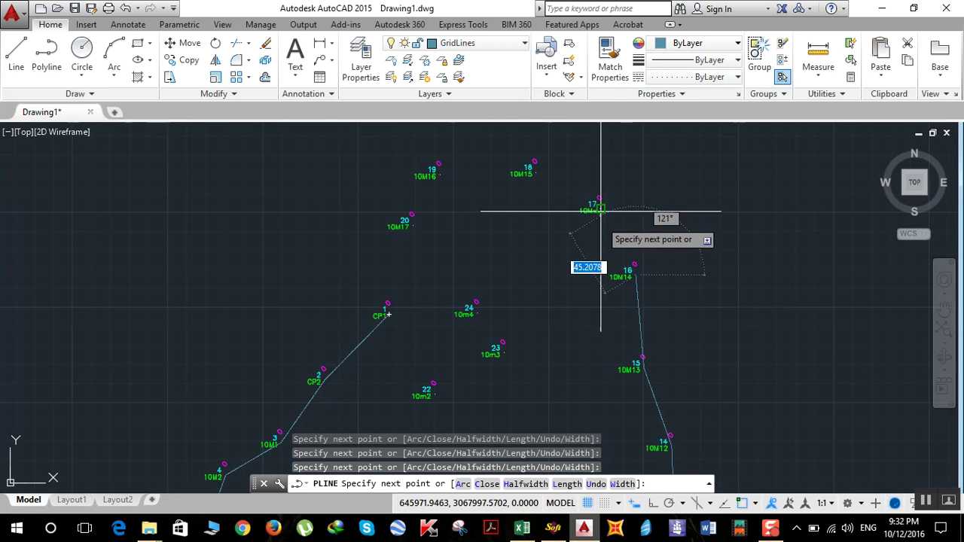
left_click(599, 209)
left_click(534, 172)
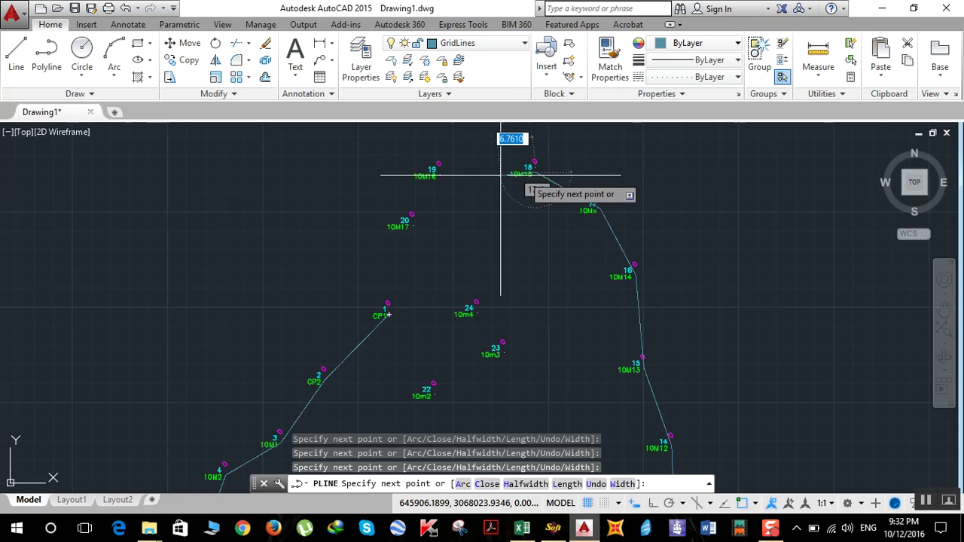
left_click(439, 174)
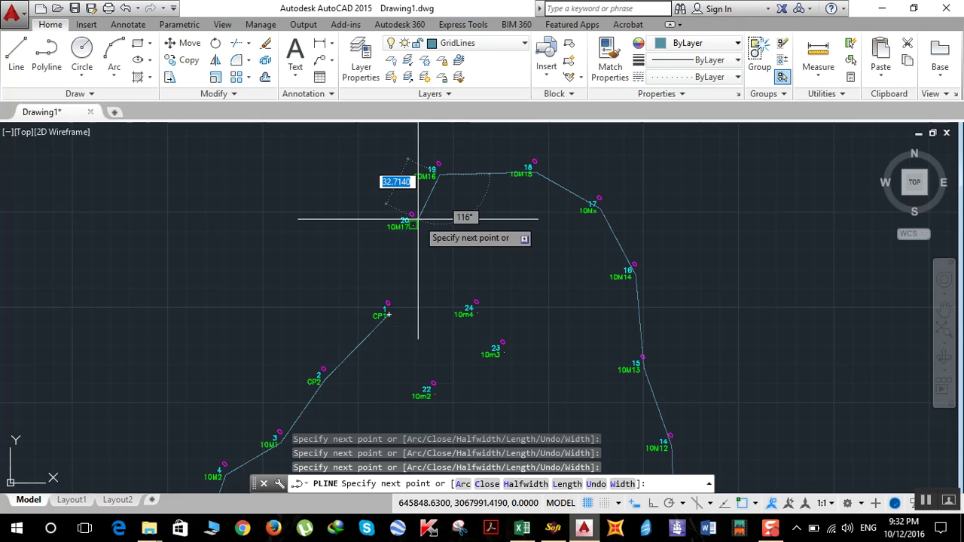
left_click(414, 218)
left_click(385, 313)
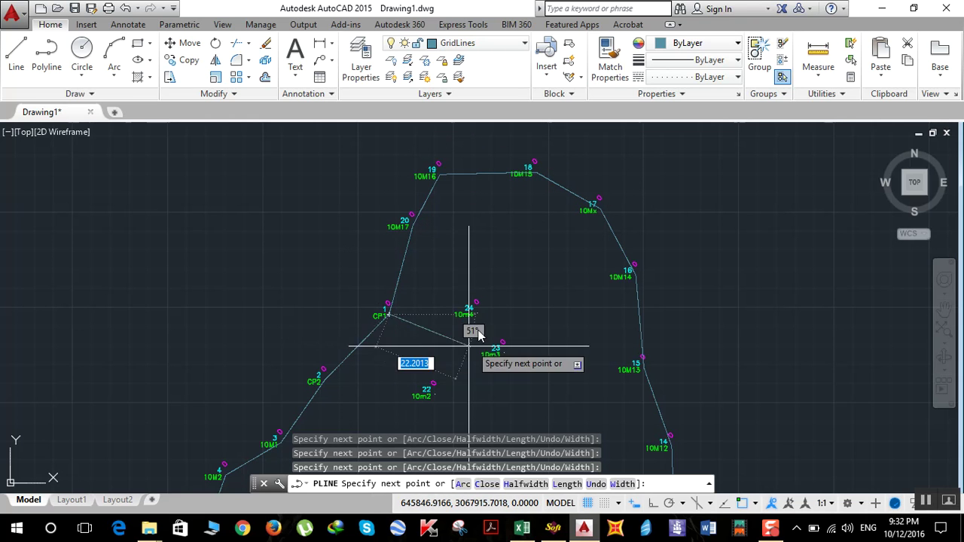
Run the polyline through inner points 24, 23, 22 and 21 to point 3, then end it
left_click(477, 314)
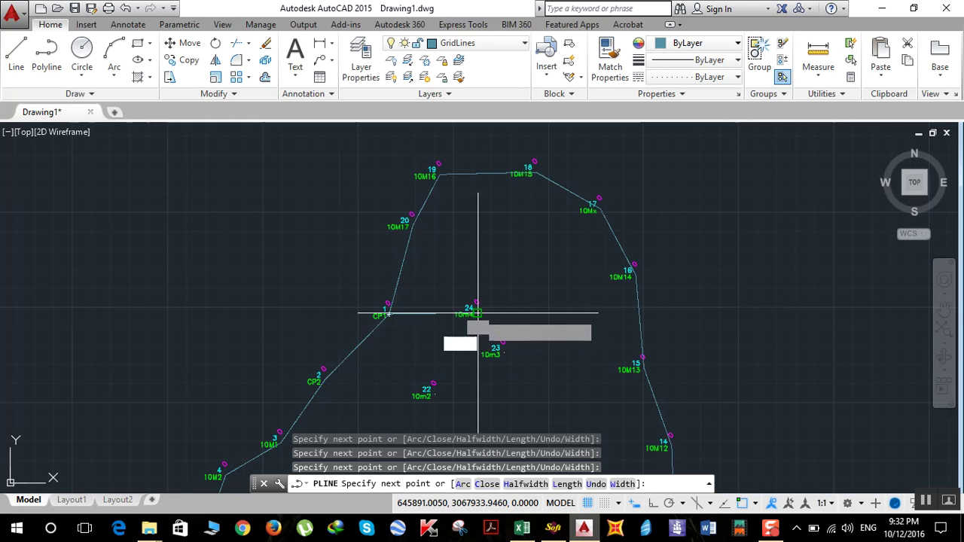
left_click(503, 344)
middle_click_drag(540, 391, 656, 280)
scroll(656, 279, "up", 2)
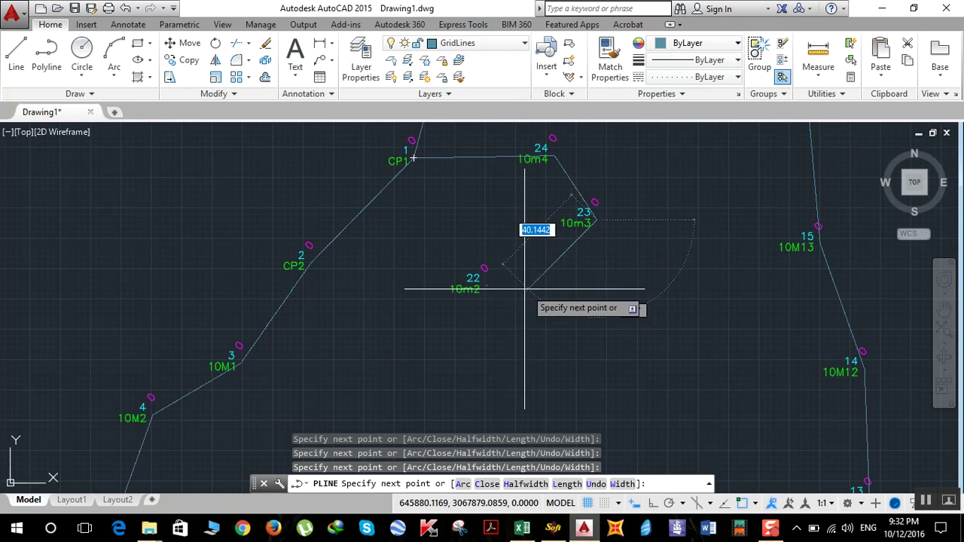
left_click(479, 289)
scroll(547, 363, "down", 6)
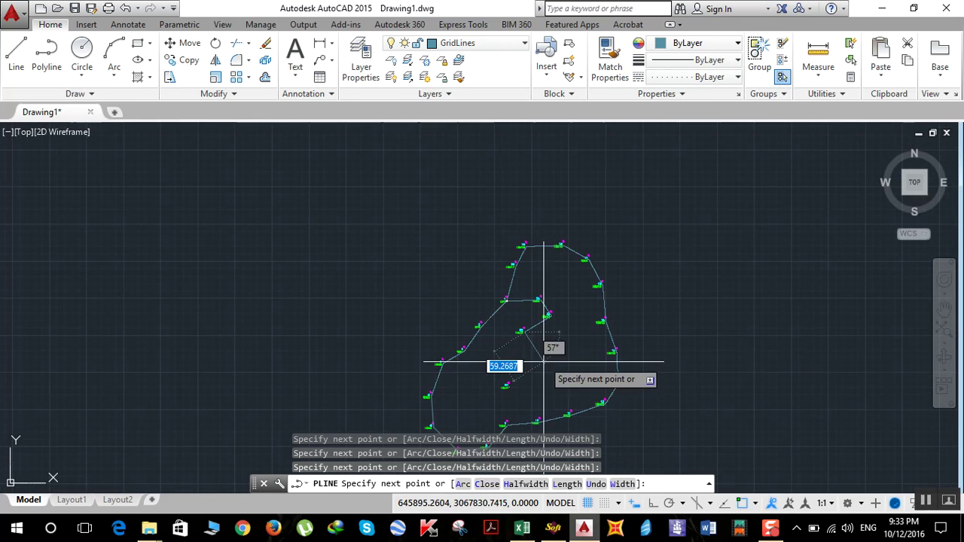
scroll(544, 362, "up", 2)
scroll(595, 284, "up", 2)
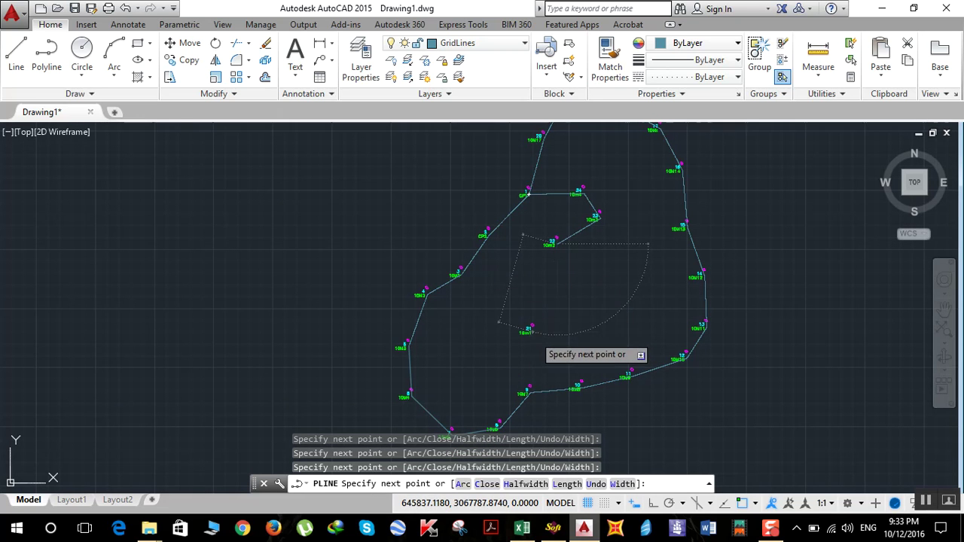
scroll(473, 290, "up", 4)
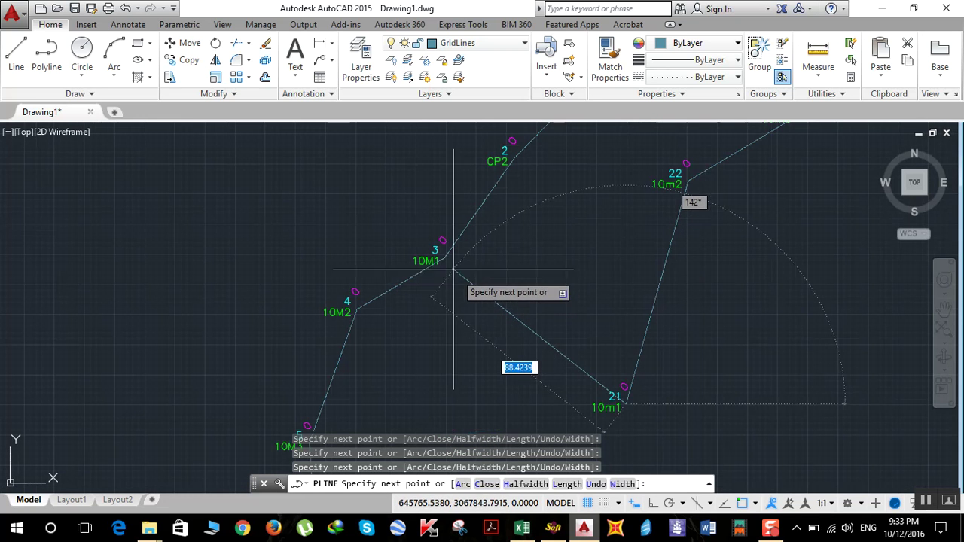
left_click(445, 258)
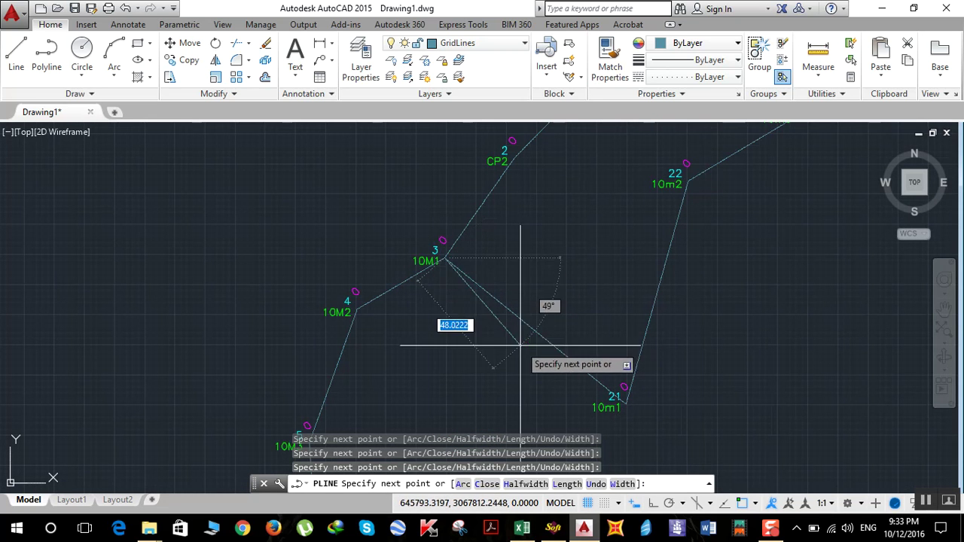
scroll(520, 337, "down", 5)
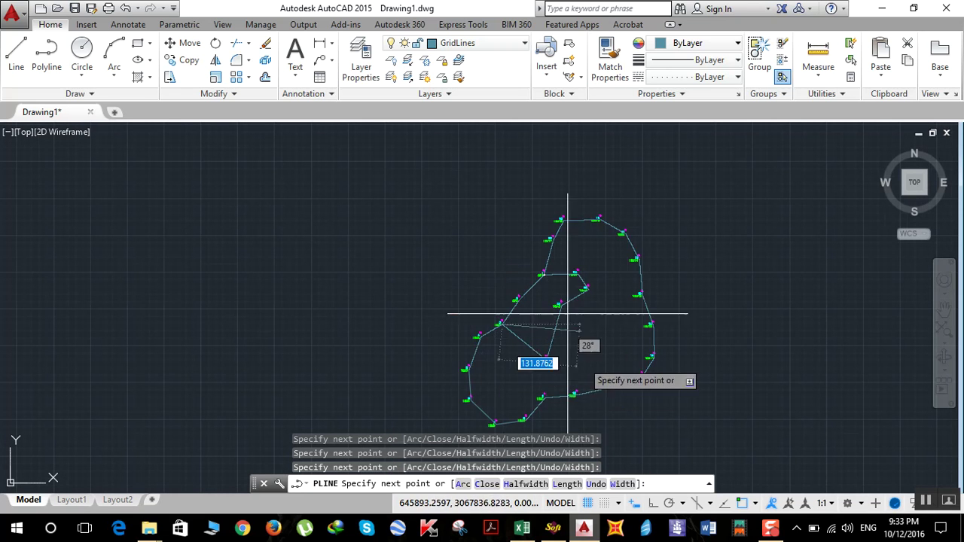
key("Return")
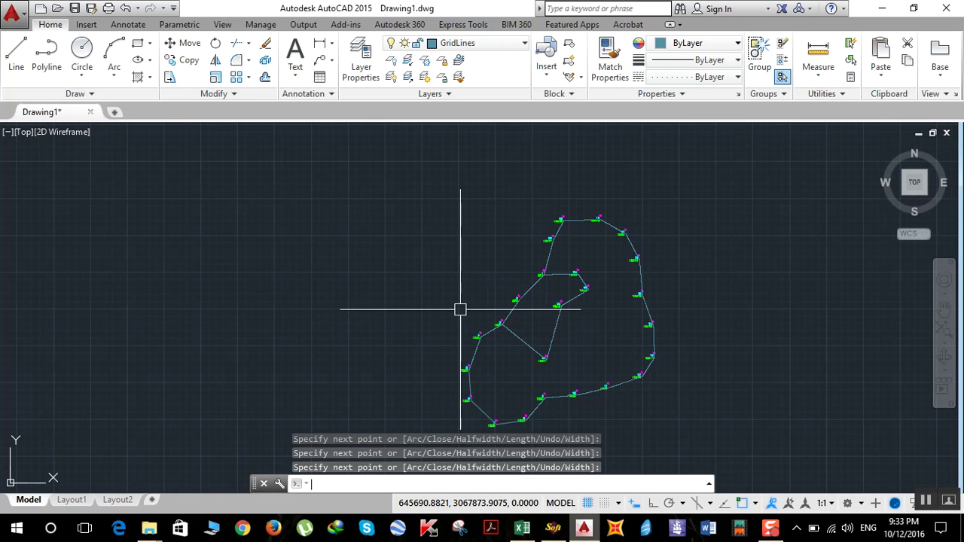
mouse_move(751, 389)
middle_mouse_down()
mouse_move(727, 391)
mouse_move(725, 336)
mouse_move(716, 347)
middle_mouse_up()
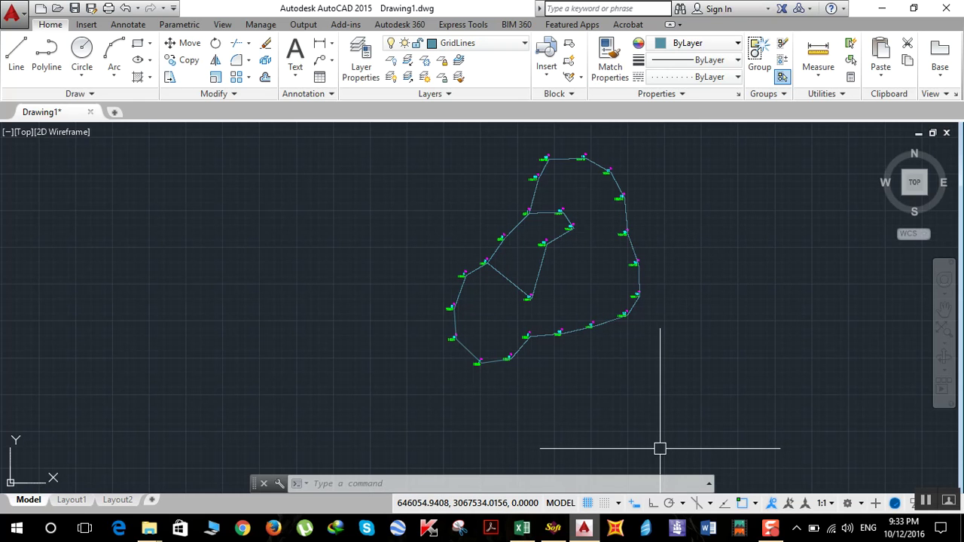
scroll(531, 408, "up", 3)
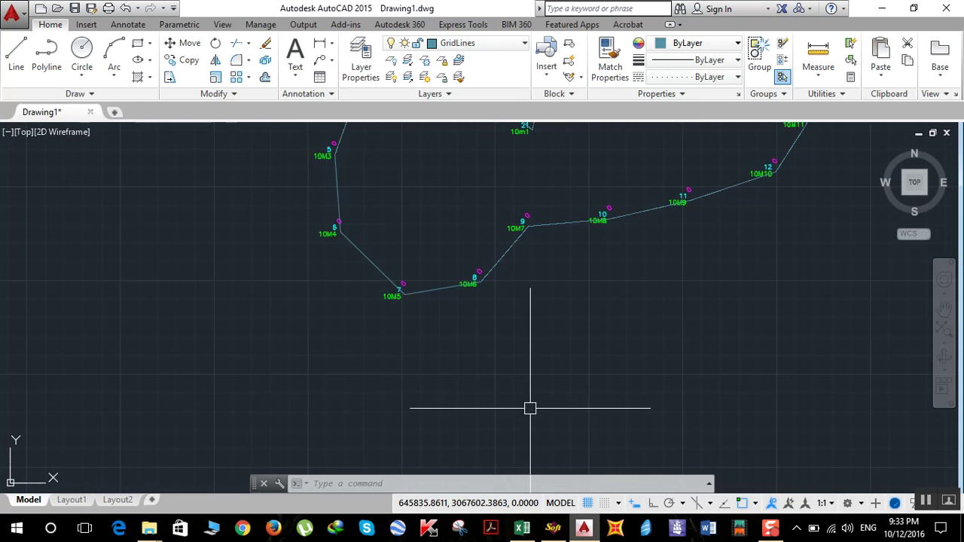
scroll(469, 279, "up", 3)
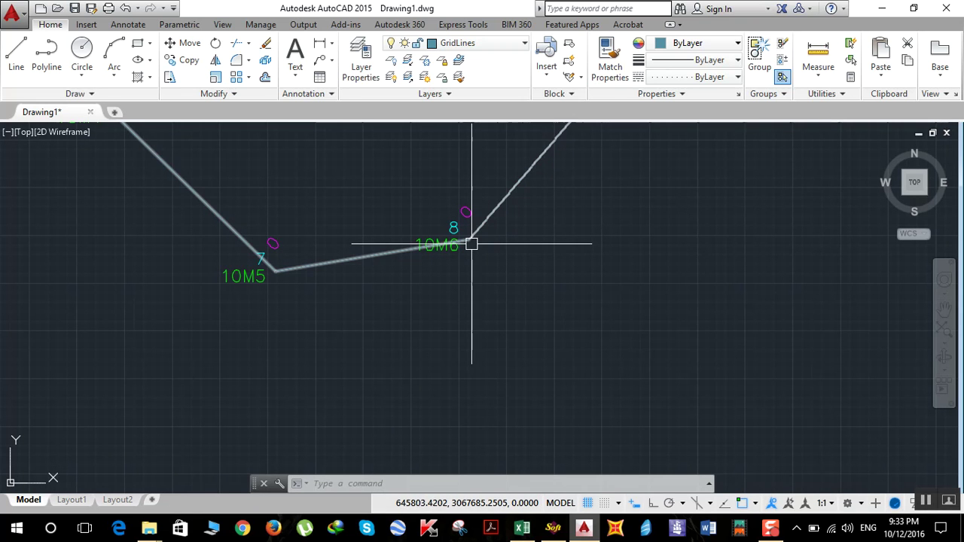
scroll(534, 366, "down", 5)
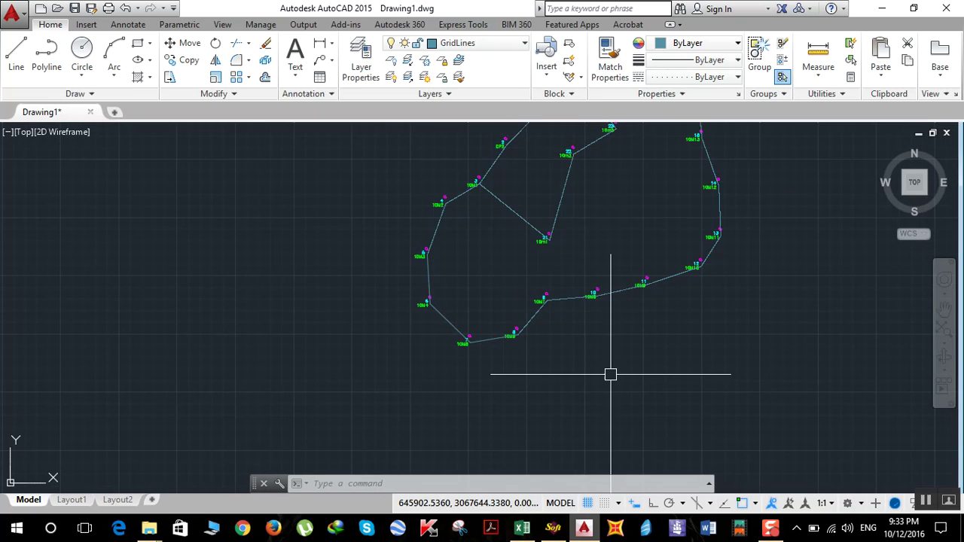
scroll(609, 375, "down", 3)
scroll(606, 368, "up", 5)
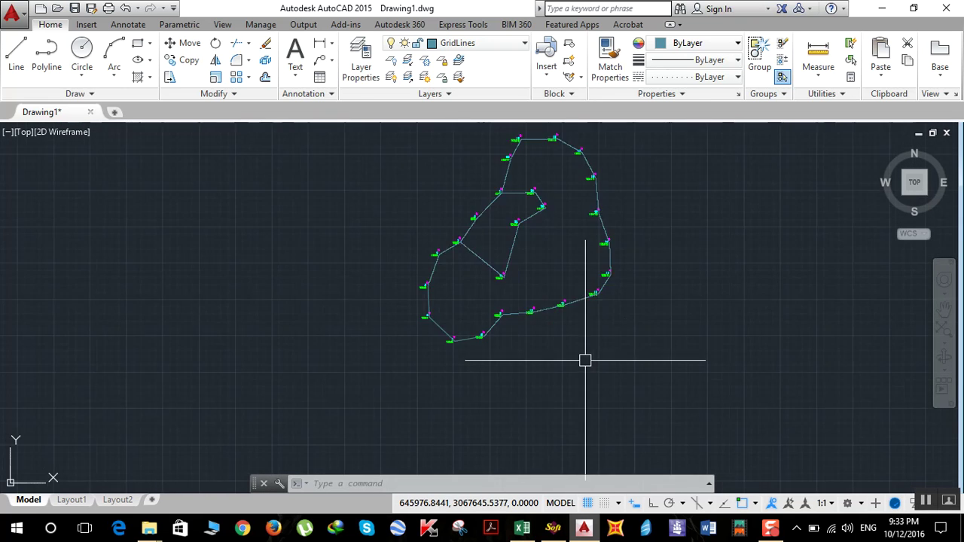
scroll(595, 361, "down", 3)
middle_click_drag(593, 361, 581, 380)
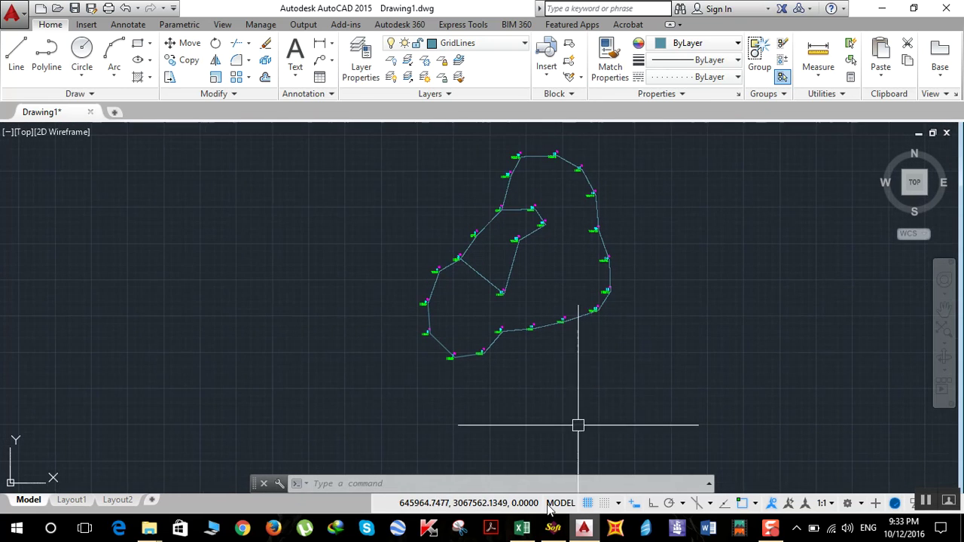
Start SW_DTM's Draw Grid With Grid Lines command
left_click(550, 530)
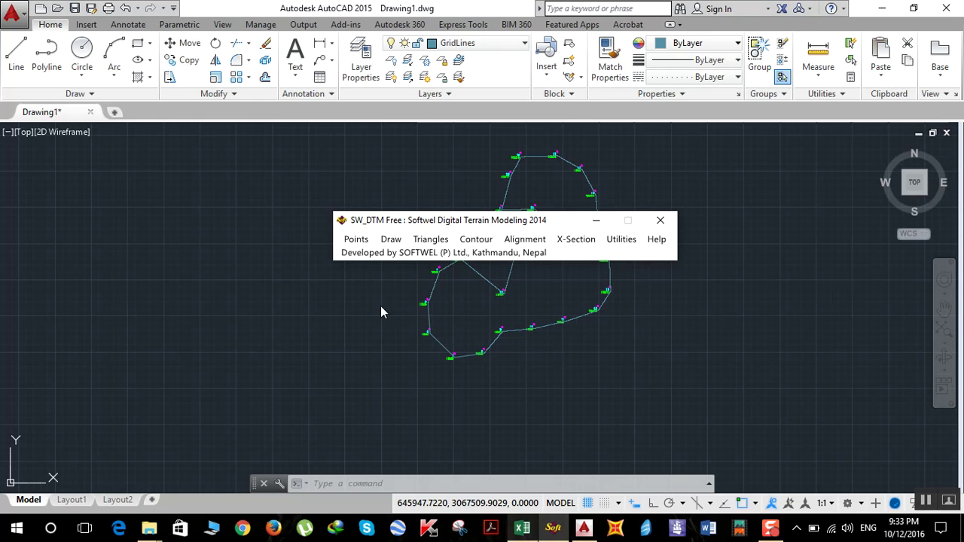
left_click(390, 239)
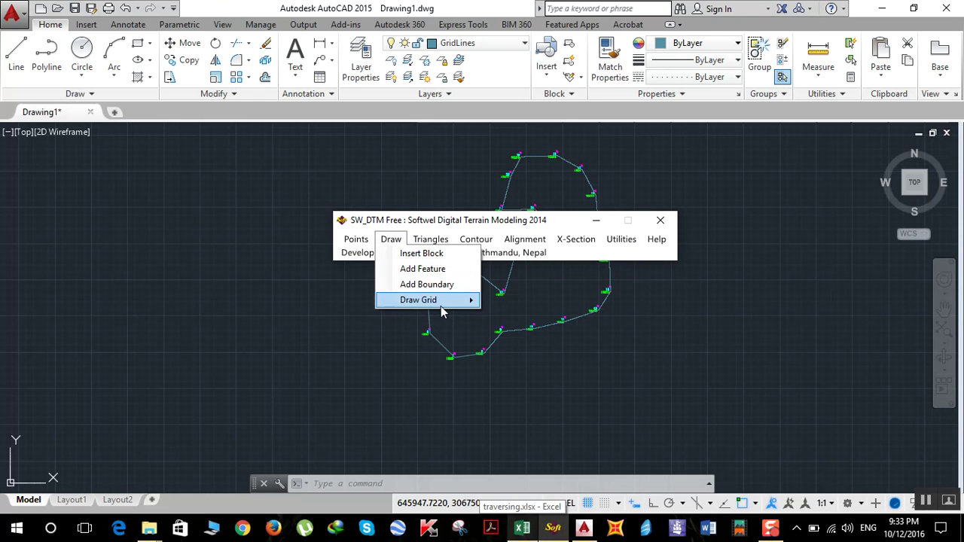
mouse_move(442, 304)
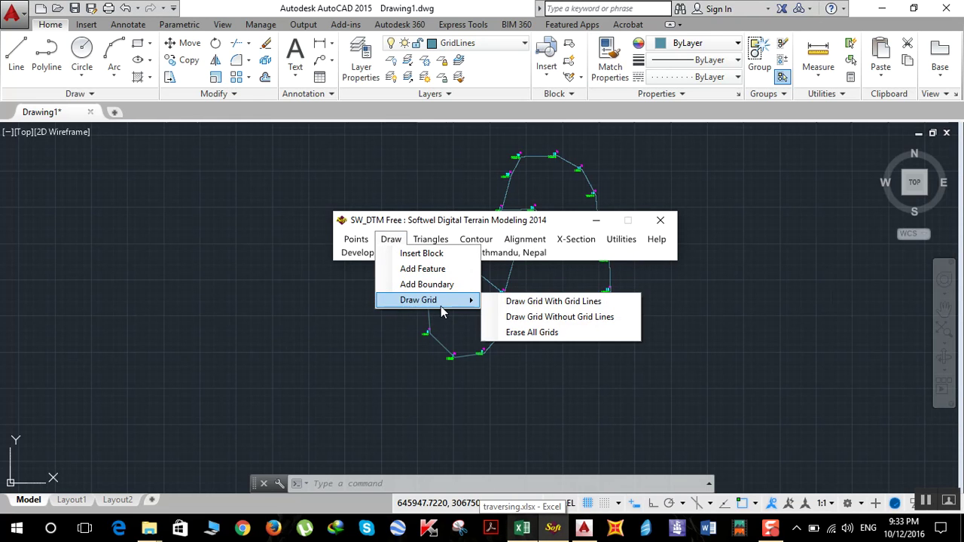
left_click(510, 305)
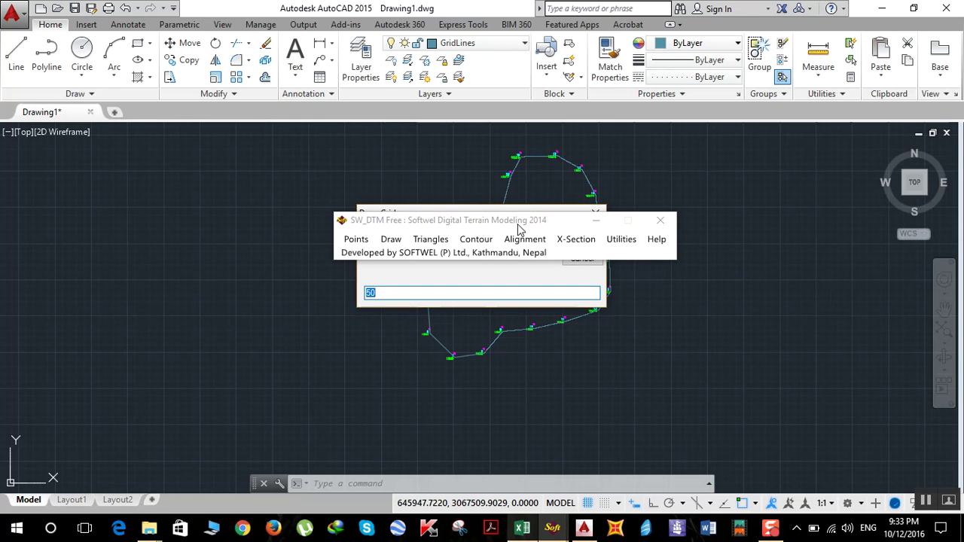
key("Return")
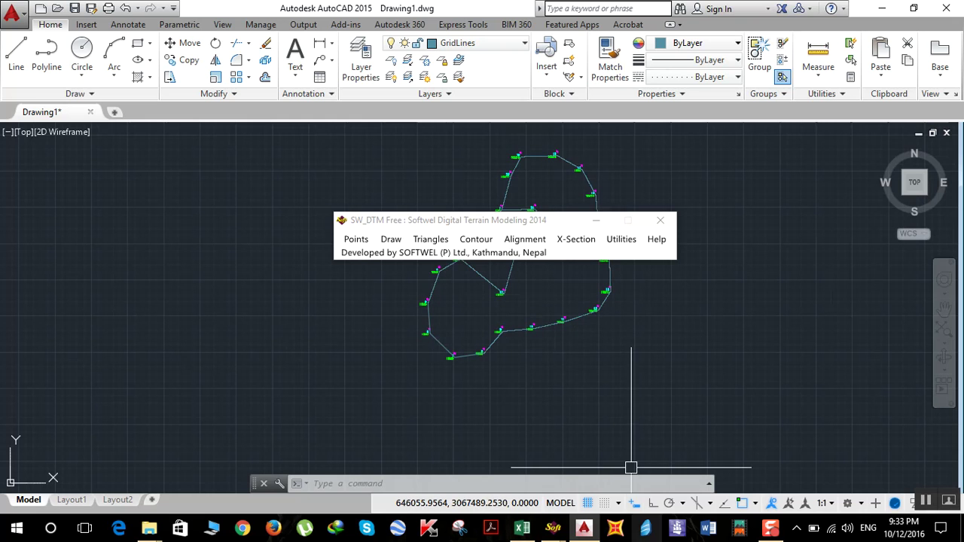
Accept a 50-unit grid interval and a label text height of 3
mouse_move(553, 527)
left_click(603, 485)
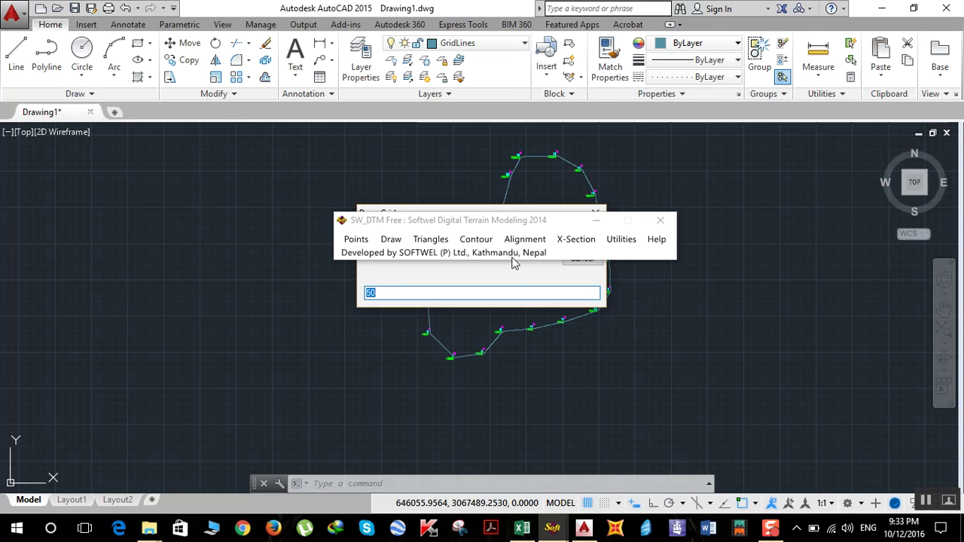
mouse_move(503, 213)
left_mouse_down()
mouse_move(551, 218)
mouse_move(669, 323)
mouse_move(570, 308)
mouse_move(539, 264)
mouse_move(529, 290)
left_mouse_up()
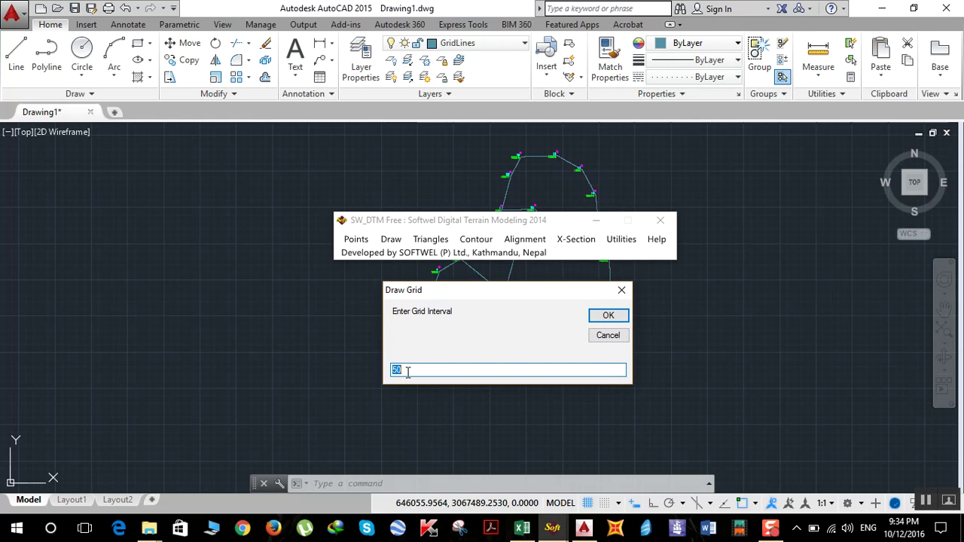
left_click(608, 315)
mouse_move(468, 214)
left_mouse_down()
mouse_move(535, 269)
mouse_move(545, 308)
left_mouse_up()
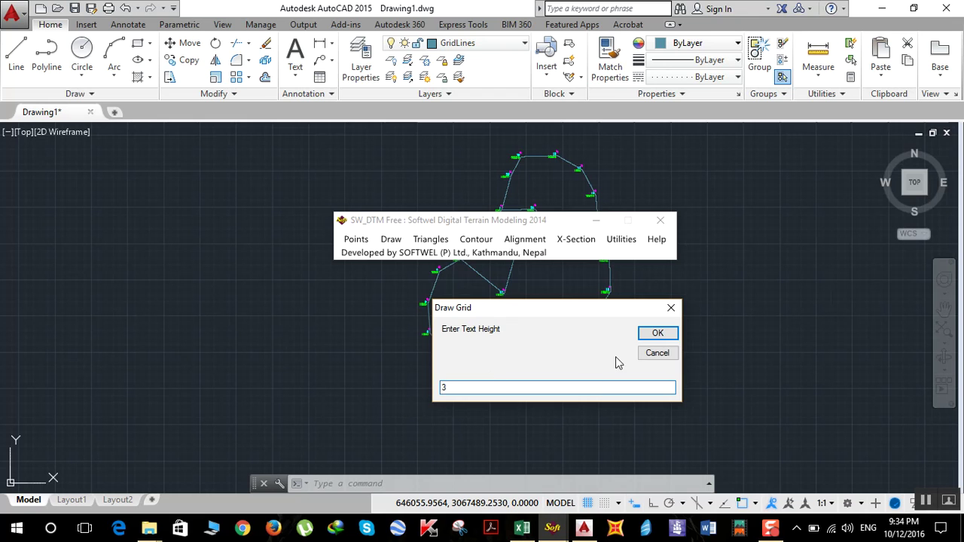
left_click(649, 335)
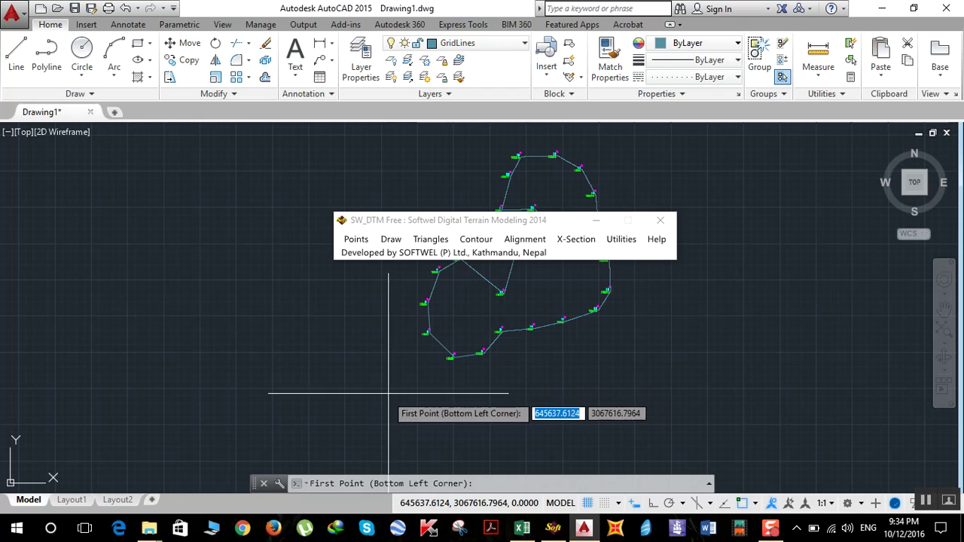
Pick the grid's bottom-left corner below the traverse and top-right corner above it
left_click(381, 390)
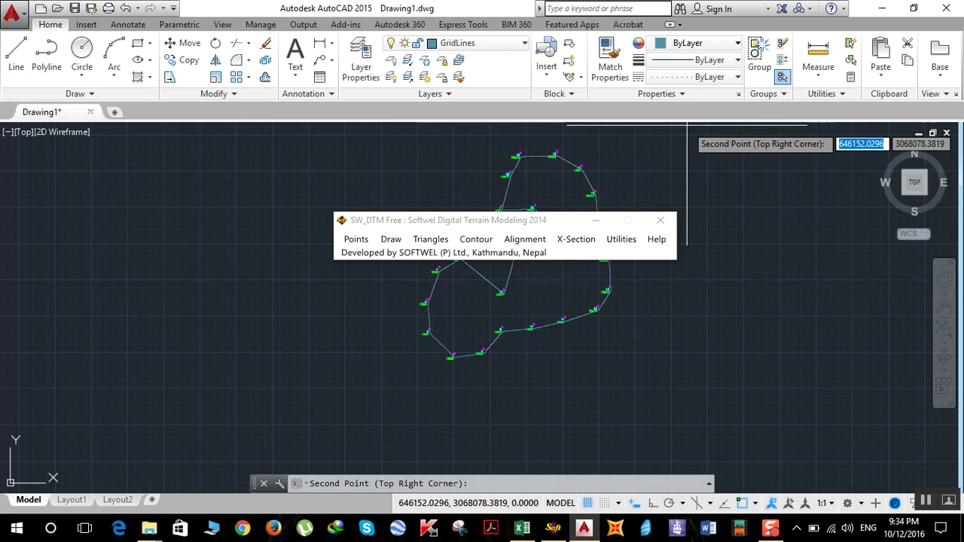
left_click(639, 126)
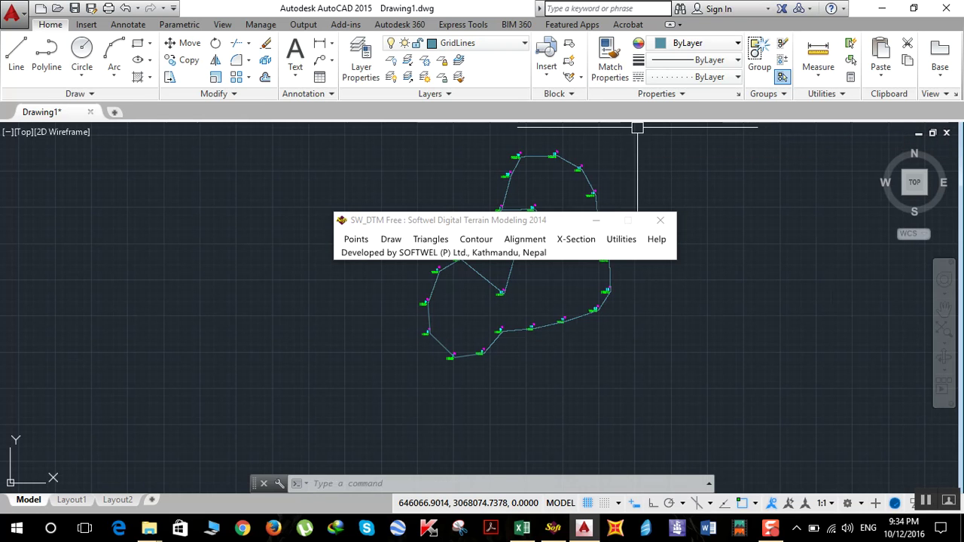
middle_click_drag(710, 338, 757, 392)
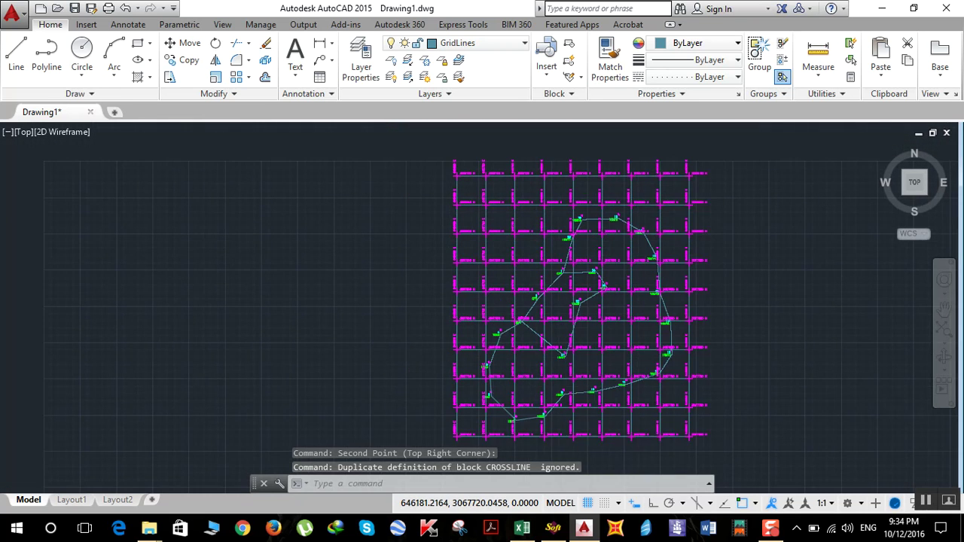
scroll(586, 316, "up", 3)
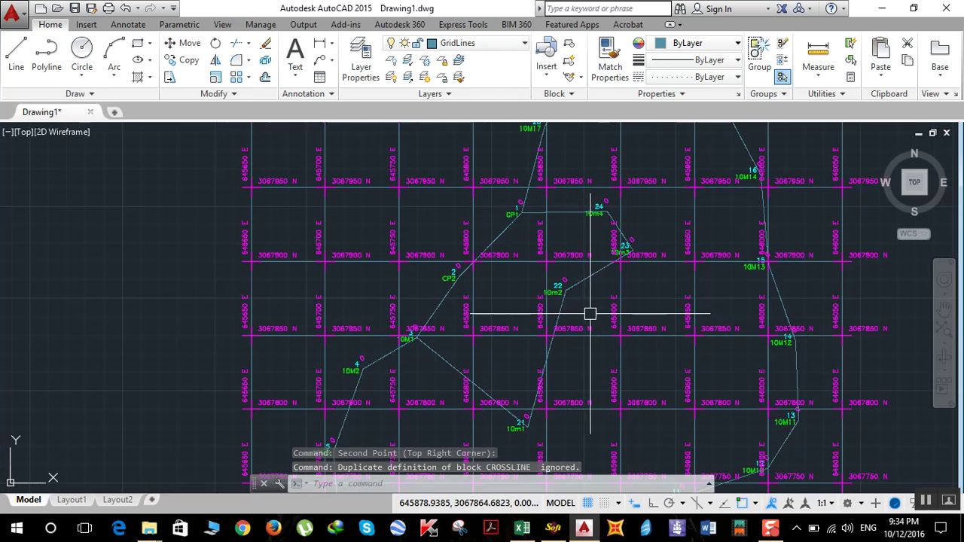
scroll(613, 334, "down", 1)
scroll(613, 335, "down", 2)
mouse_move(757, 411)
middle_mouse_down()
mouse_move(714, 373)
mouse_move(709, 383)
middle_mouse_up()
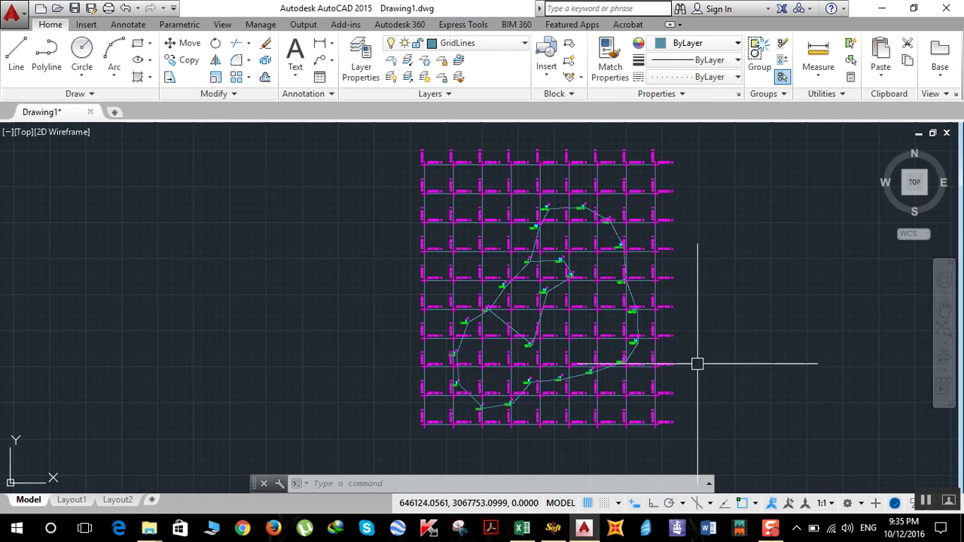
scroll(675, 361, "up", 4)
middle_click_drag(675, 362, 771, 378)
scroll(372, 308, "up", 1)
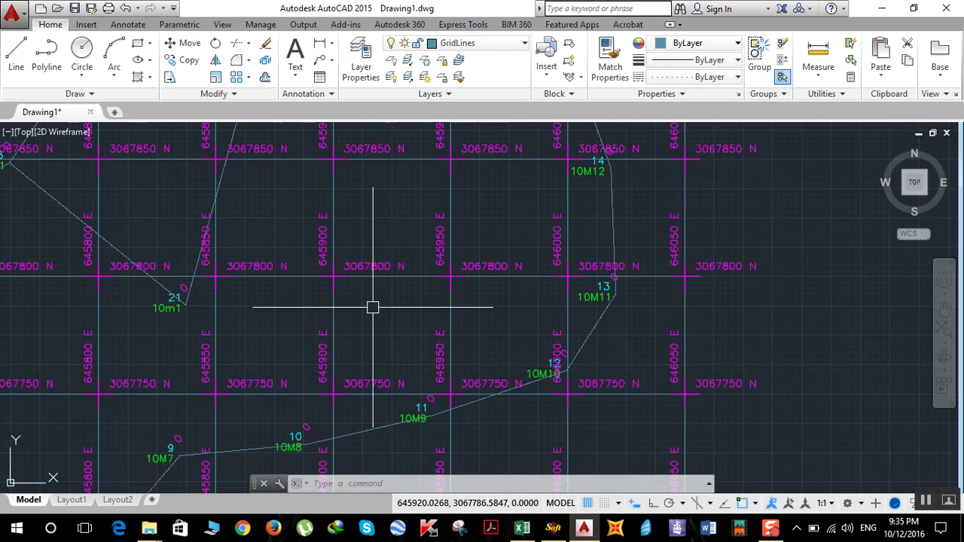
scroll(334, 340, "down", 2)
scroll(417, 351, "up", 1)
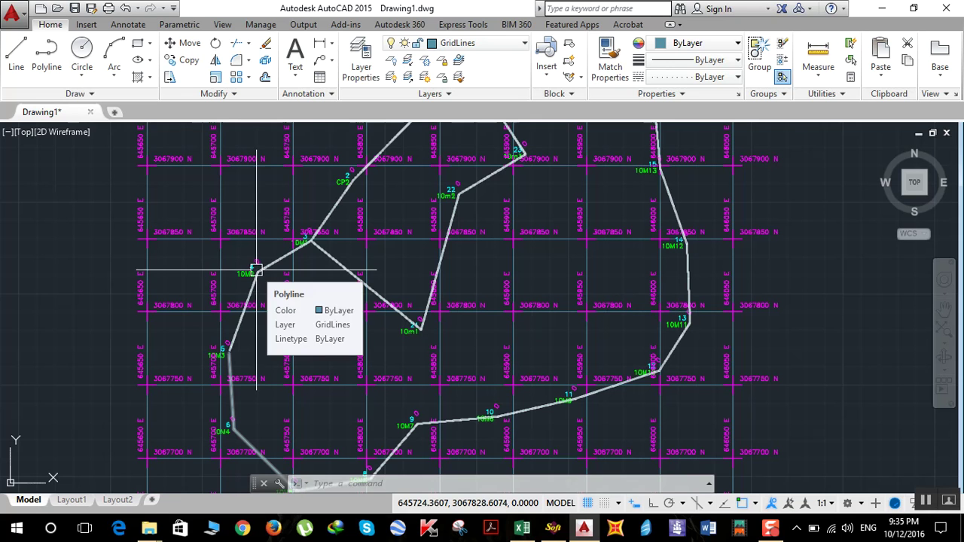
mouse_move(281, 257)
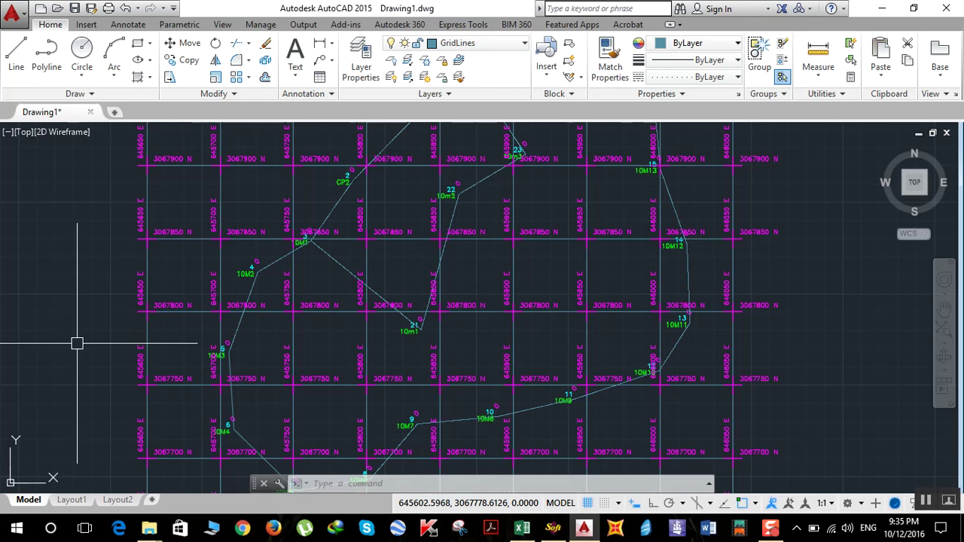
scroll(97, 338, "down", 4)
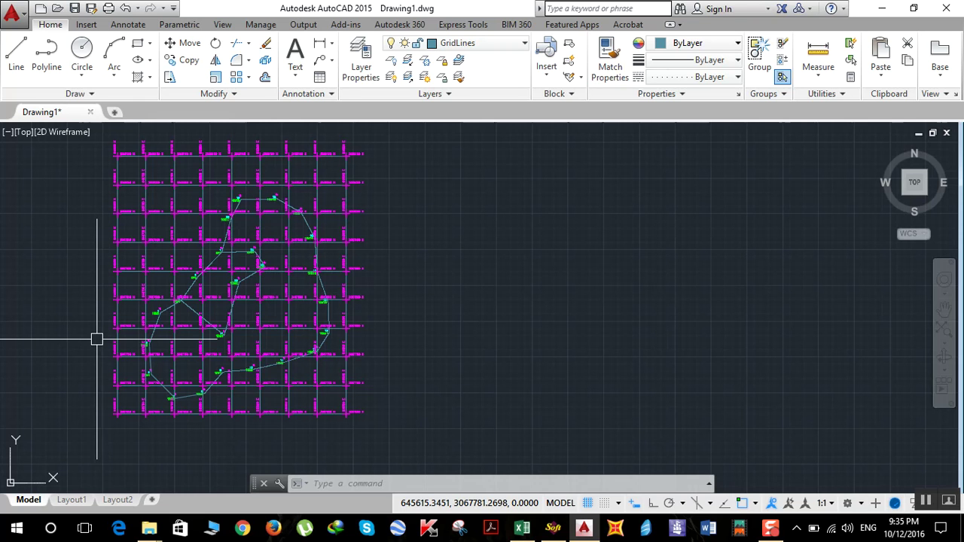
middle_click_drag(80, 319, 205, 329)
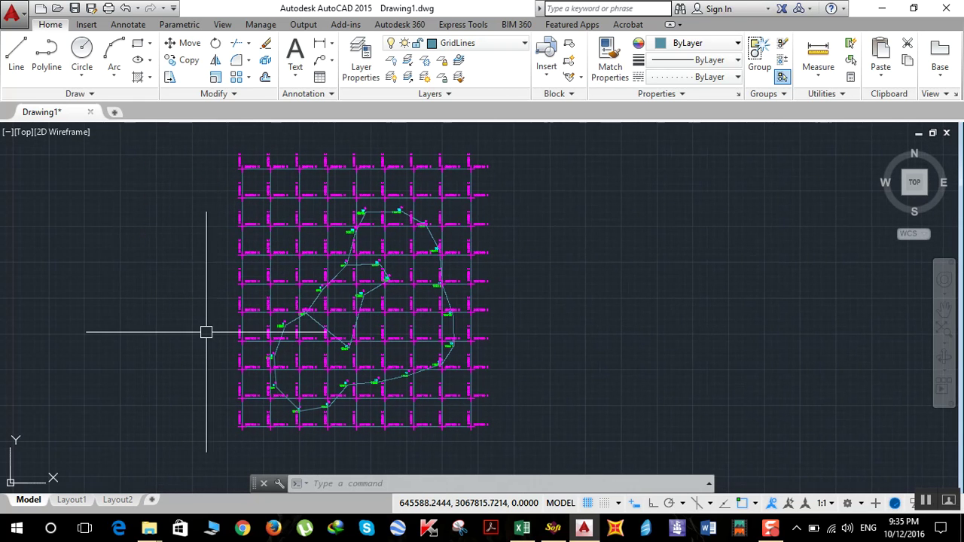